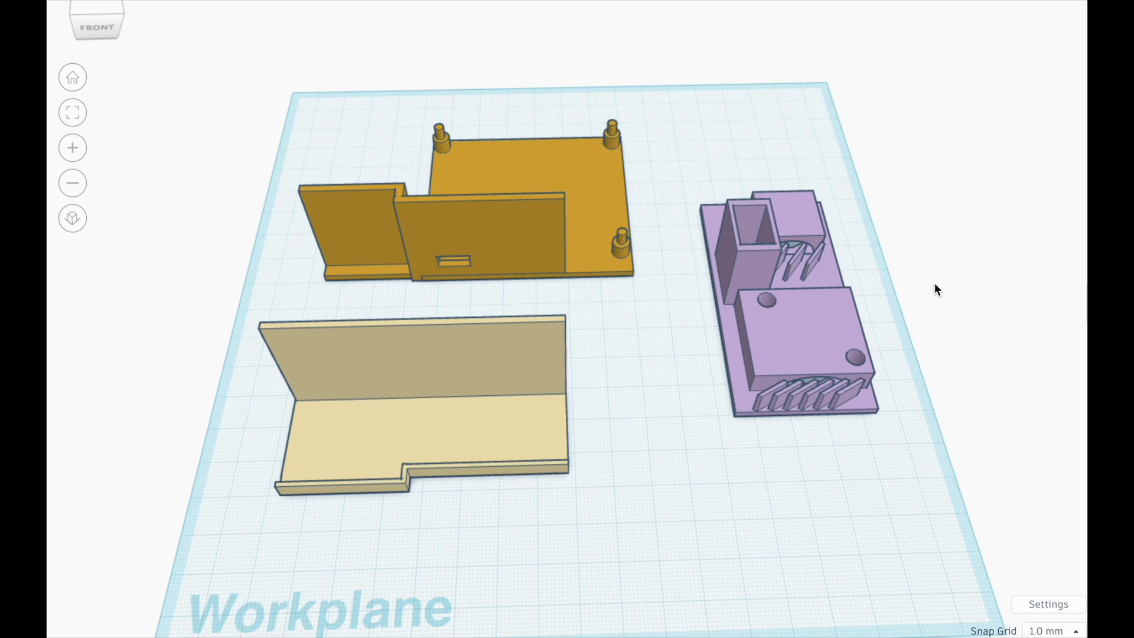
# Step: Rotate the purple vent part about 176° to expose its two round holes and square opening
pyautogui.moveTo(891, 332); pyautogui.dragTo(885, 263, button='right')
pyautogui.moveTo(890, 181); pyautogui.dragTo(883, 217, button='right')
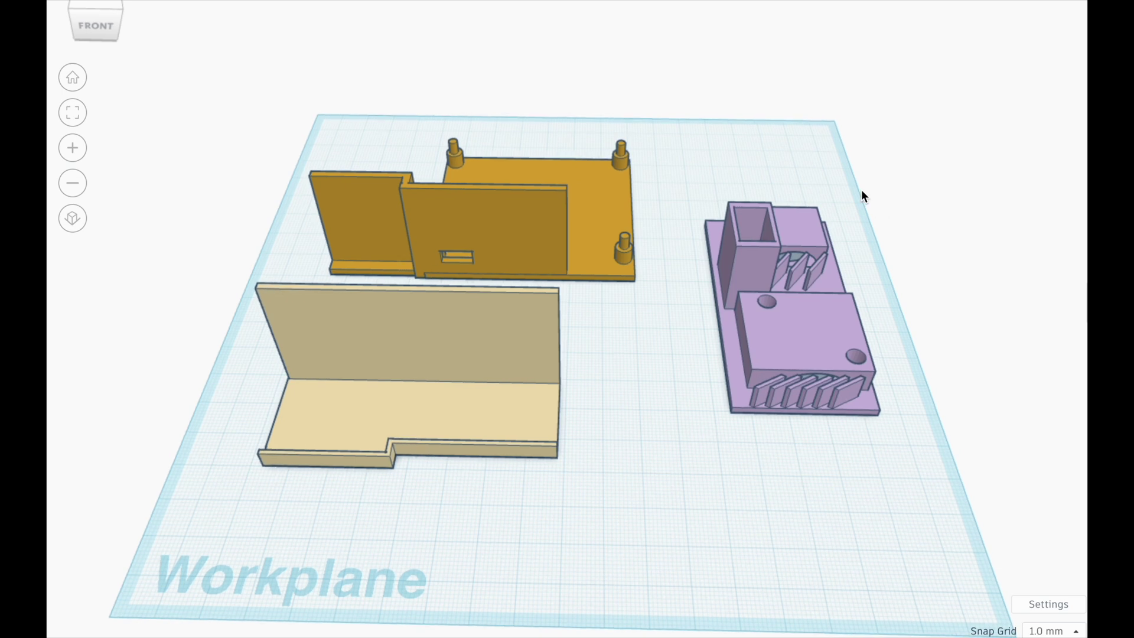
pyautogui.click(788, 330)
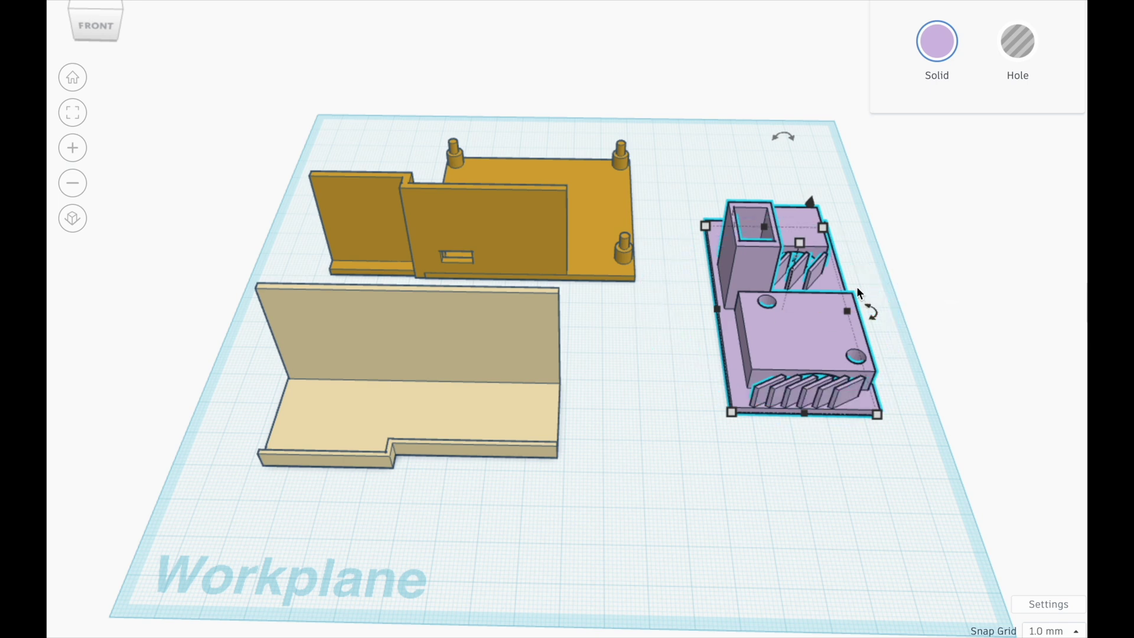
pyautogui.moveTo(783, 136); pyautogui.dragTo(743, 424)
# Step: Rotate the purple vent part back about 175° so its fins, square tower and raised blocks face up
pyautogui.click(930, 355)
pyautogui.moveTo(929, 356); pyautogui.dragTo(489, 426, button='right')
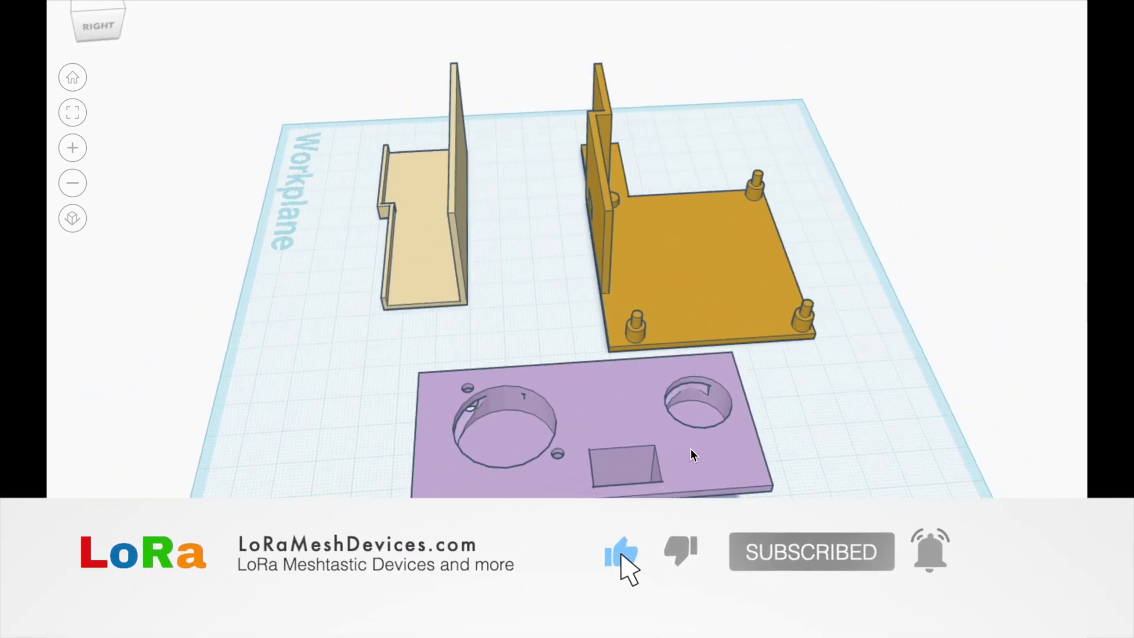
pyautogui.moveTo(659, 414); pyautogui.dragTo(771, 74, button='right')
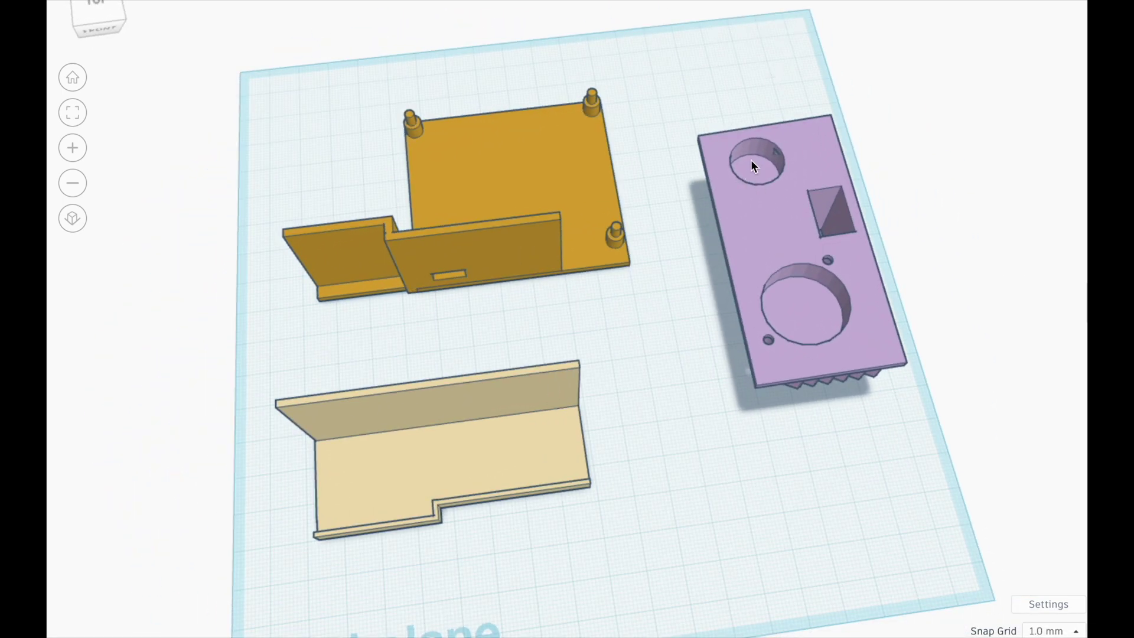
pyautogui.click(802, 313)
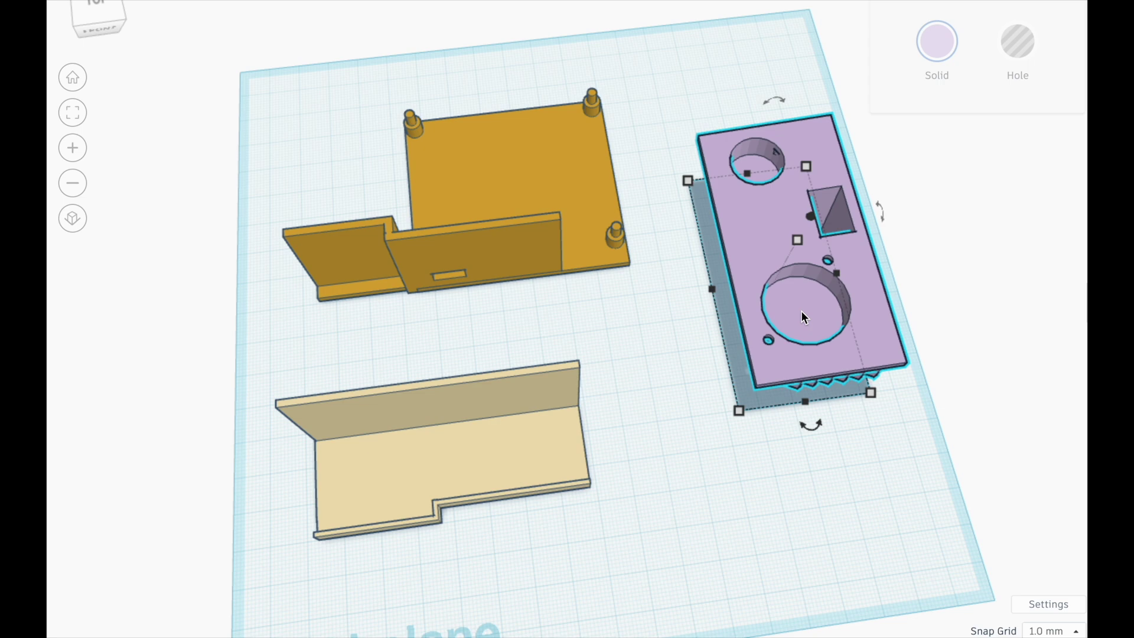
pyautogui.click(816, 485)
pyautogui.moveTo(842, 419); pyautogui.dragTo(759, 298, button='right')
pyautogui.click(761, 297)
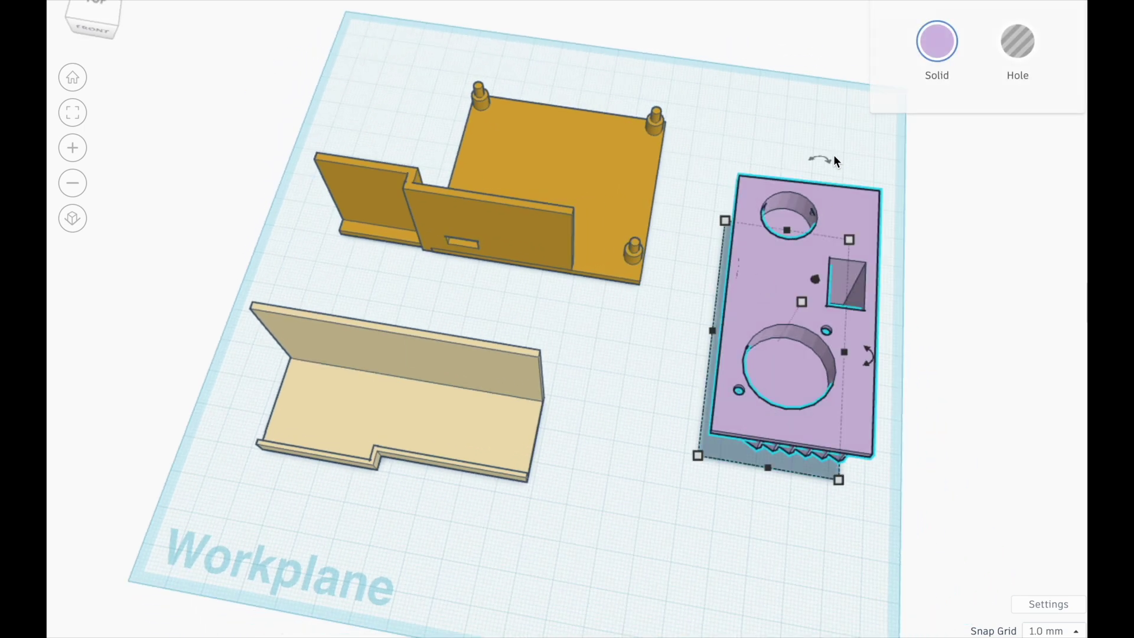
pyautogui.moveTo(834, 160); pyautogui.dragTo(770, 318)
pyautogui.moveTo(809, 402); pyautogui.dragTo(805, 324, button='right')
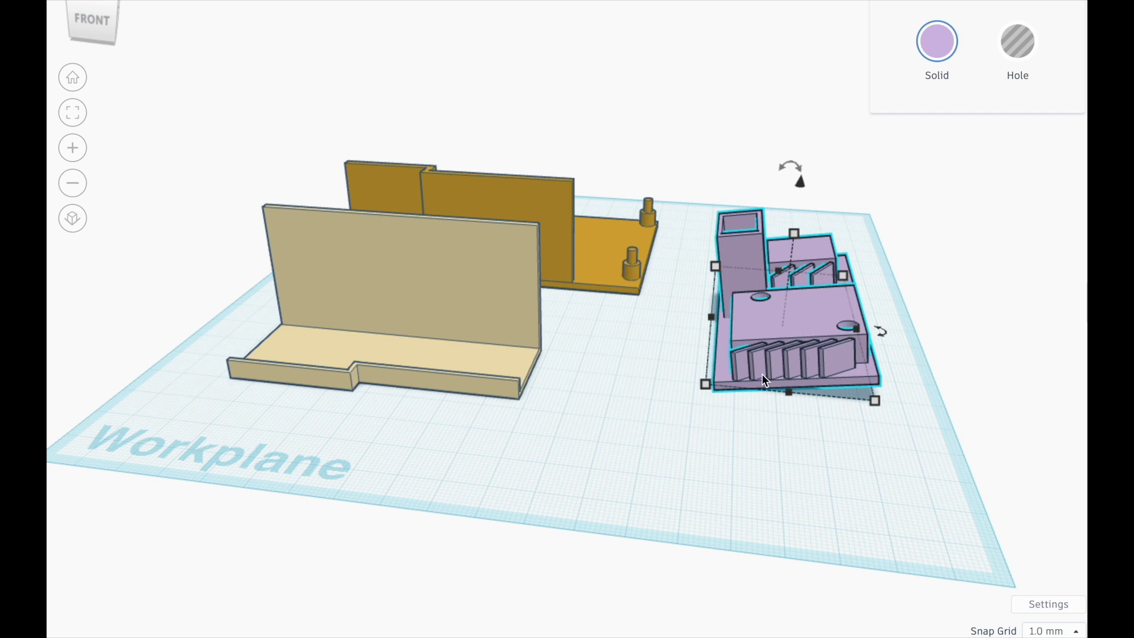
# Step: Orbit around the three parts, selecting and deselecting the purple vent part to compare them
pyautogui.moveTo(762, 373); pyautogui.dragTo(684, 470, button='right')
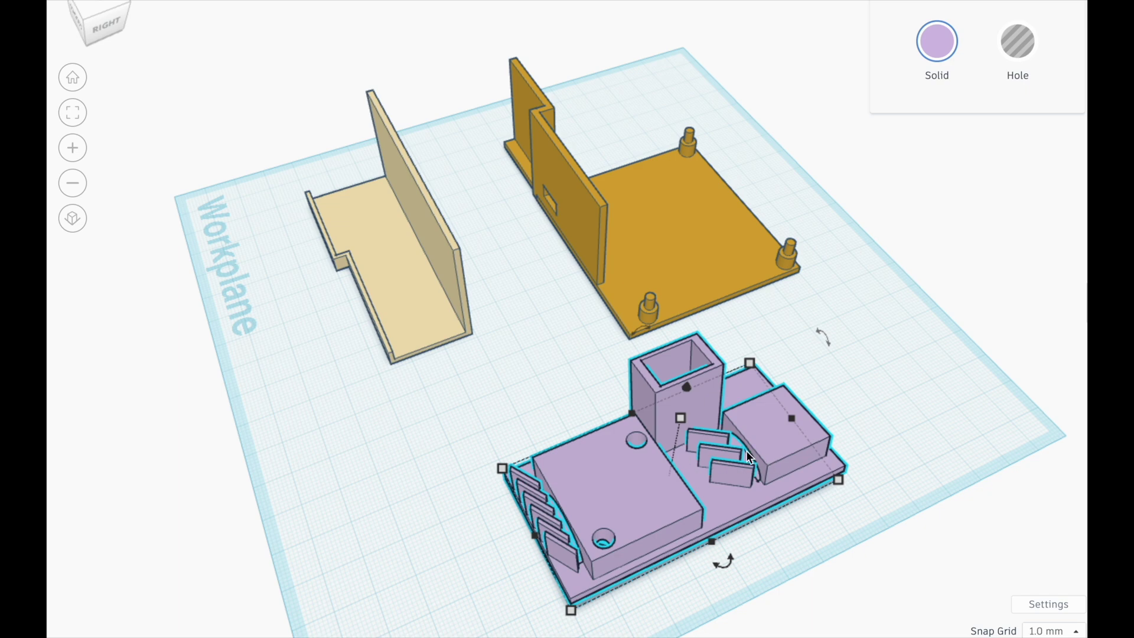
pyautogui.moveTo(680, 514); pyautogui.dragTo(543, 496, button='right')
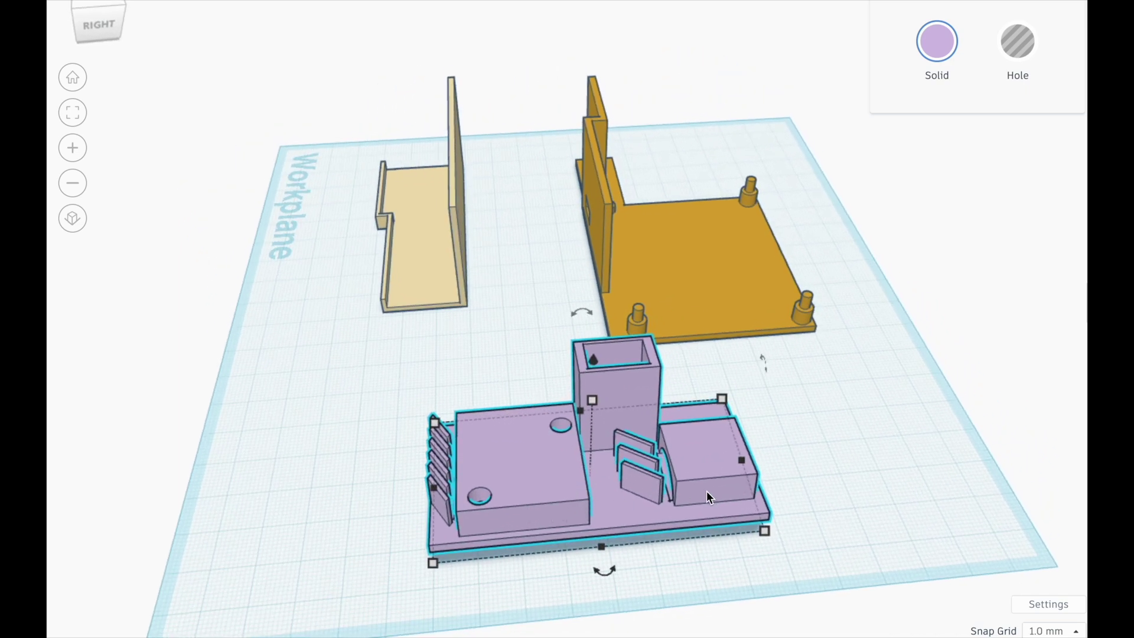
pyautogui.click(808, 443)
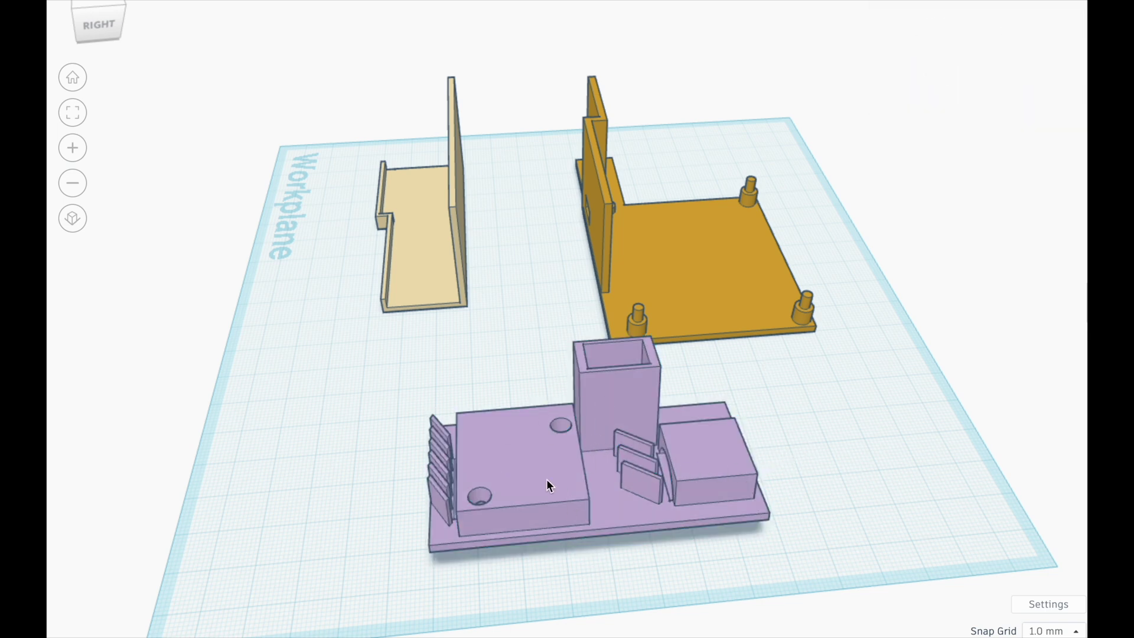
pyautogui.moveTo(444, 423); pyautogui.dragTo(540, 426, button='right')
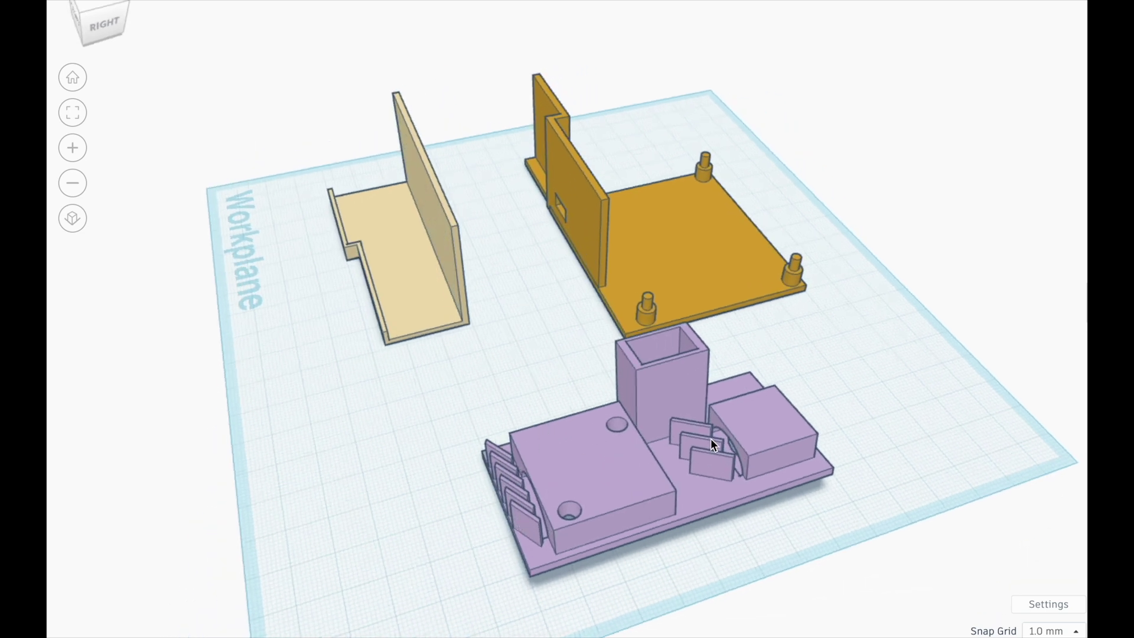
pyautogui.moveTo(710, 440); pyautogui.dragTo(552, 494, button='right')
pyautogui.click(476, 580)
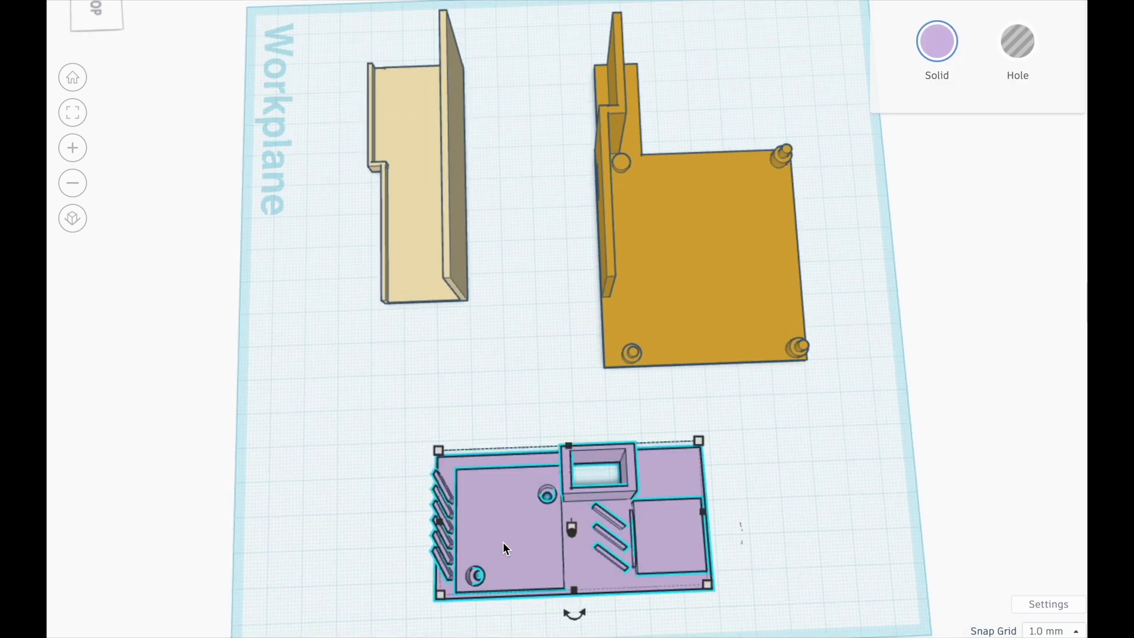
pyautogui.click(394, 501)
pyautogui.moveTo(393, 502); pyautogui.dragTo(614, 493, button='right')
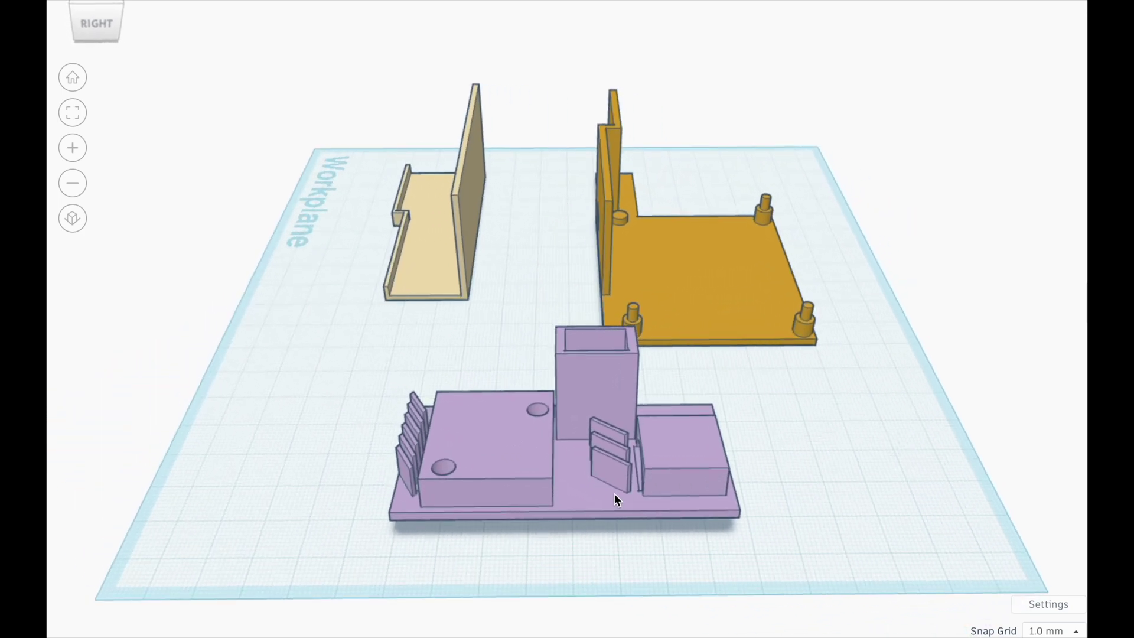
# Step: Undo-flip the purple vent part to its holed plate, then return it to fins and tower up
pyautogui.hotkey('ctrl', 'z')
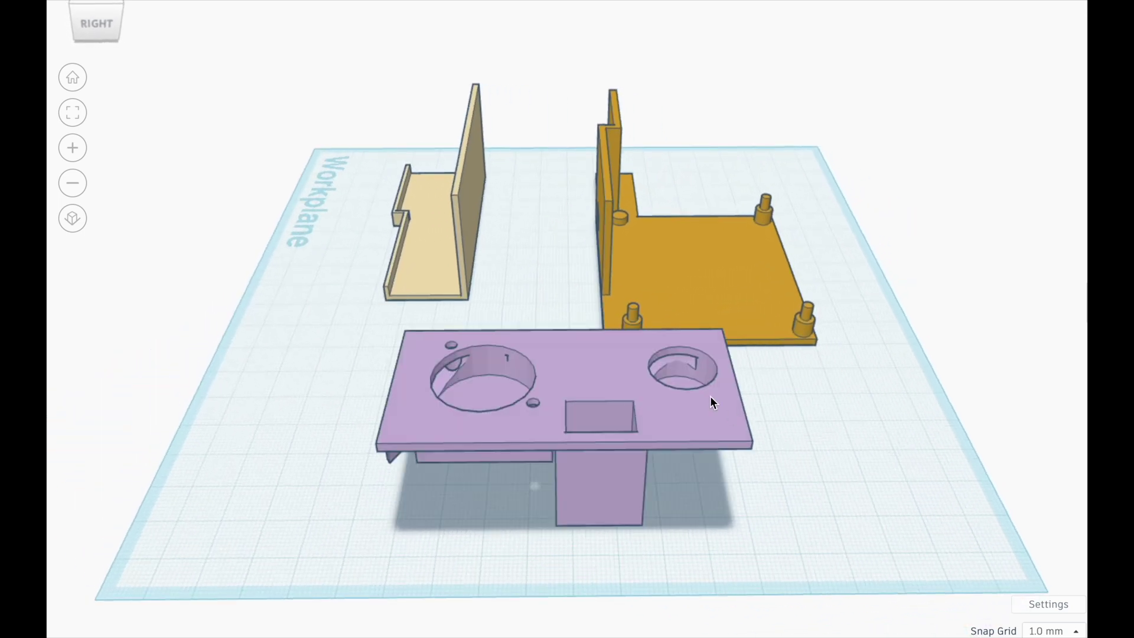
pyautogui.moveTo(706, 374); pyautogui.dragTo(410, 352, button='right')
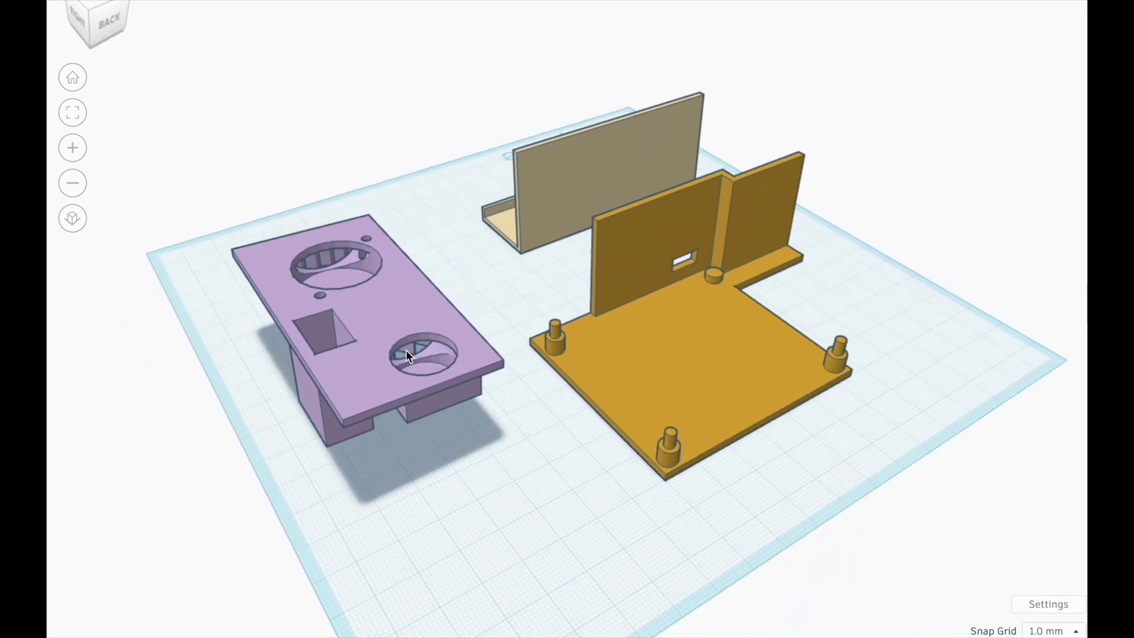
pyautogui.click(407, 354)
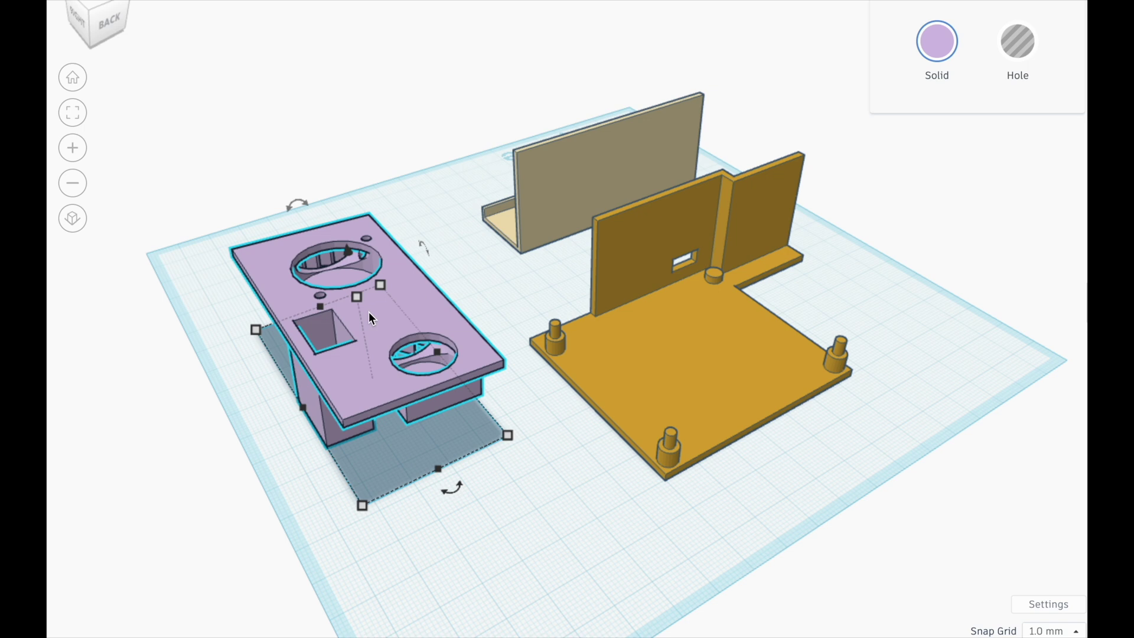
pyautogui.moveTo(369, 312); pyautogui.dragTo(461, 329, button='right')
pyautogui.moveTo(535, 394); pyautogui.dragTo(474, 383, button='right')
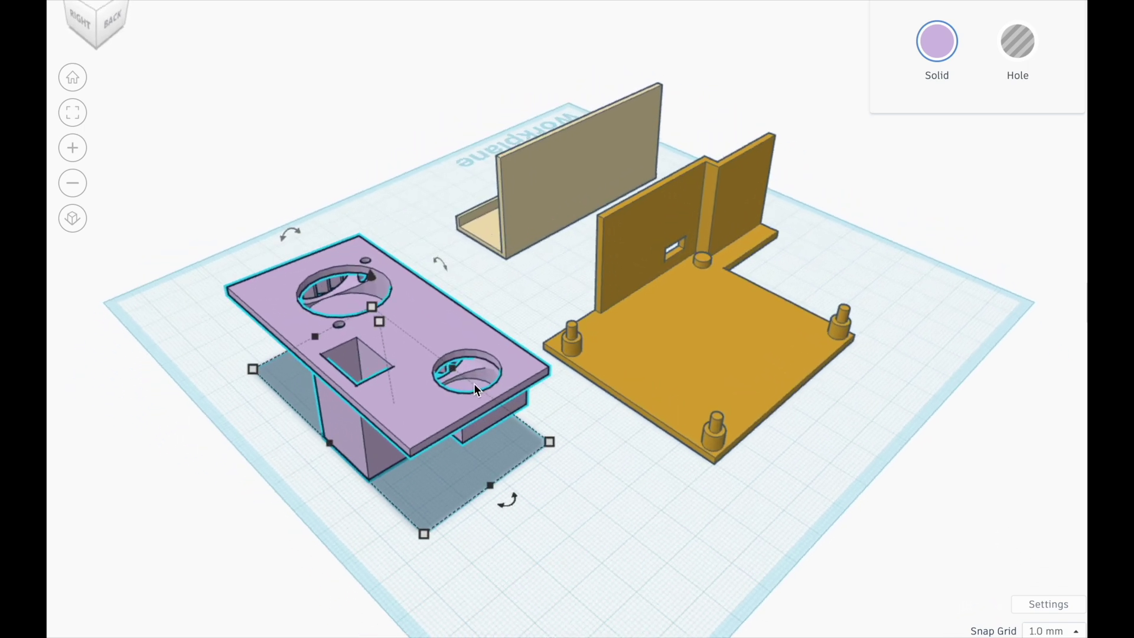
pyautogui.hotkey('ctrl', 'z')
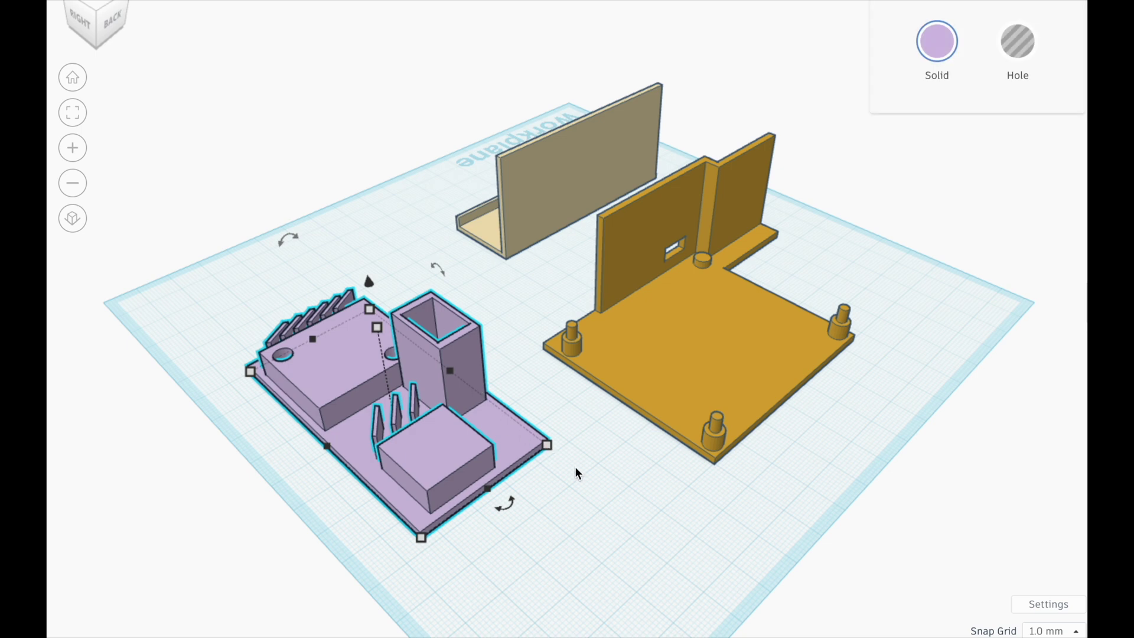
pyautogui.click(575, 467)
pyautogui.moveTo(580, 479); pyautogui.dragTo(643, 504, button='right')
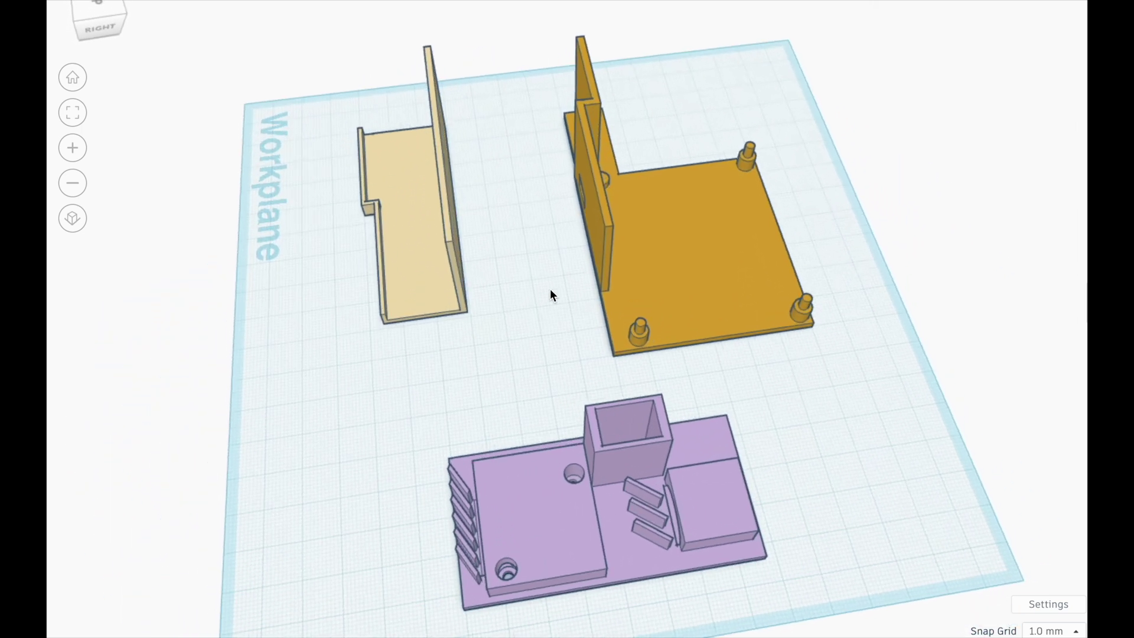
# Step: Orbit around all three parts, selecting the orange Raspberry Pi plate to inspect it
pyautogui.moveTo(550, 288); pyautogui.dragTo(517, 301, button='right')
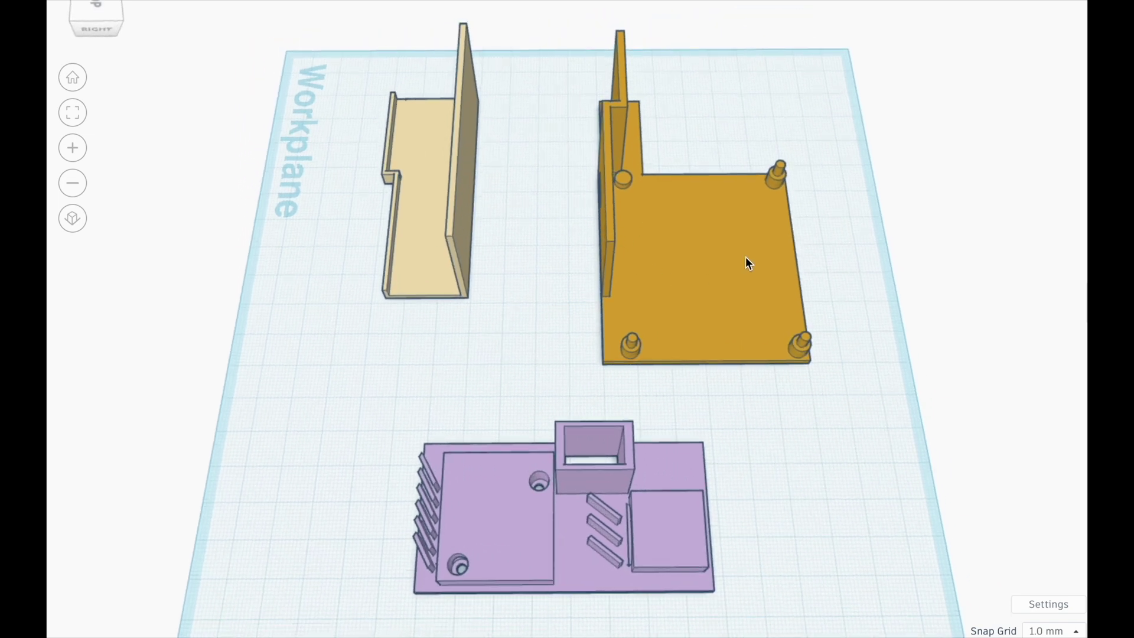
pyautogui.moveTo(748, 259)
pyautogui.mouseDown(button='right')
pyautogui.moveTo(730, 248)
pyautogui.moveTo(717, 263)
pyautogui.moveTo(742, 266)
pyautogui.mouseUp(button='right')
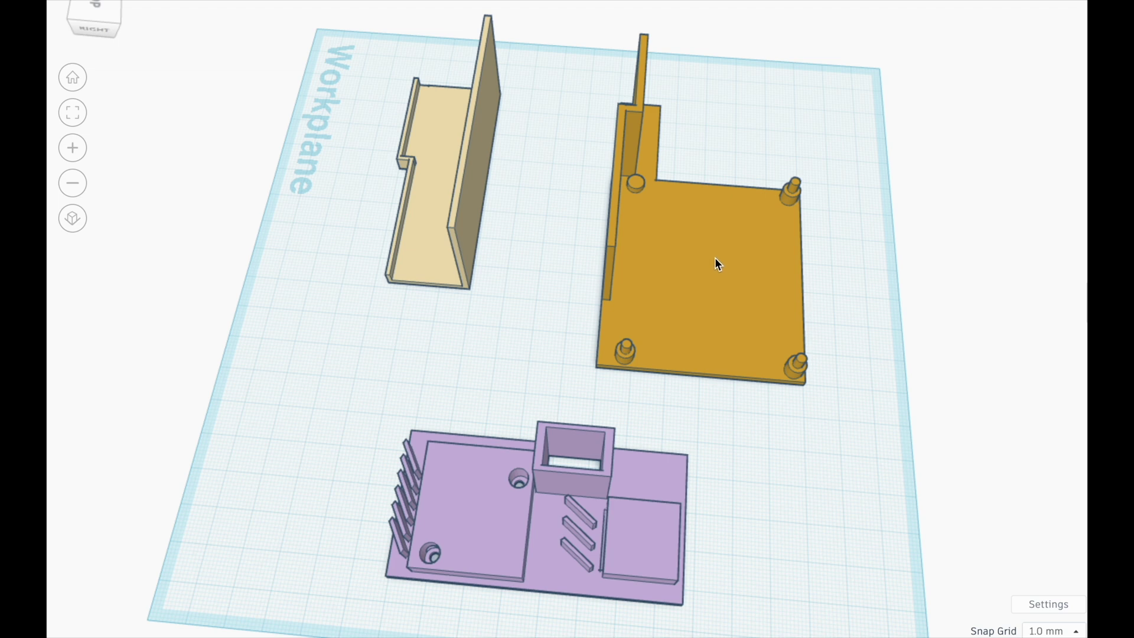
pyautogui.click(659, 211)
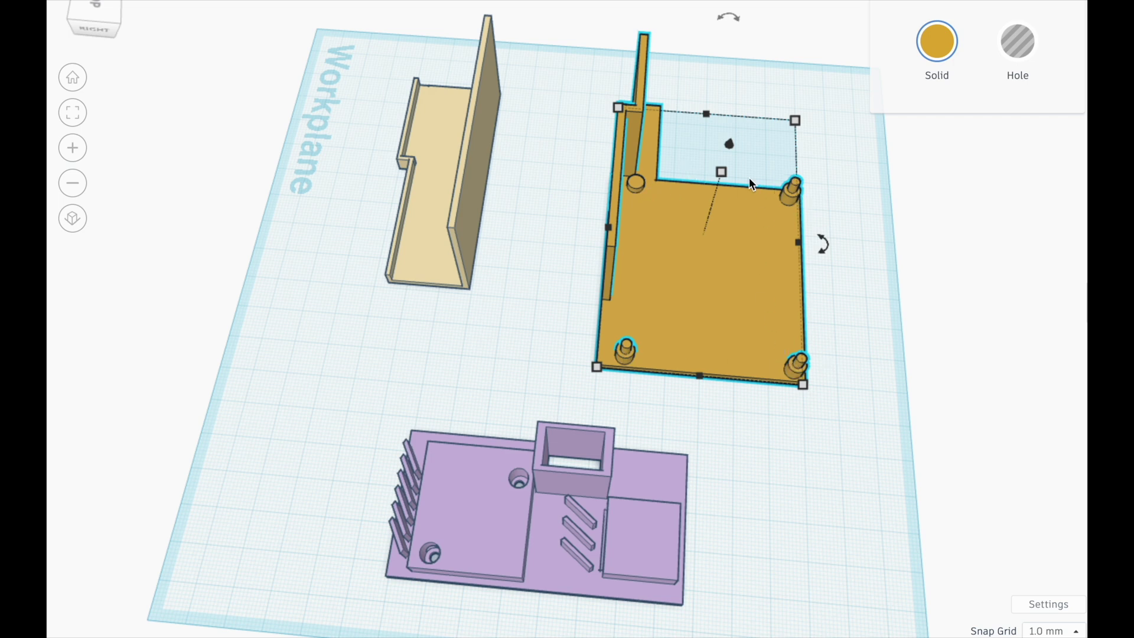
pyautogui.moveTo(704, 256); pyautogui.dragTo(336, 353, button='right')
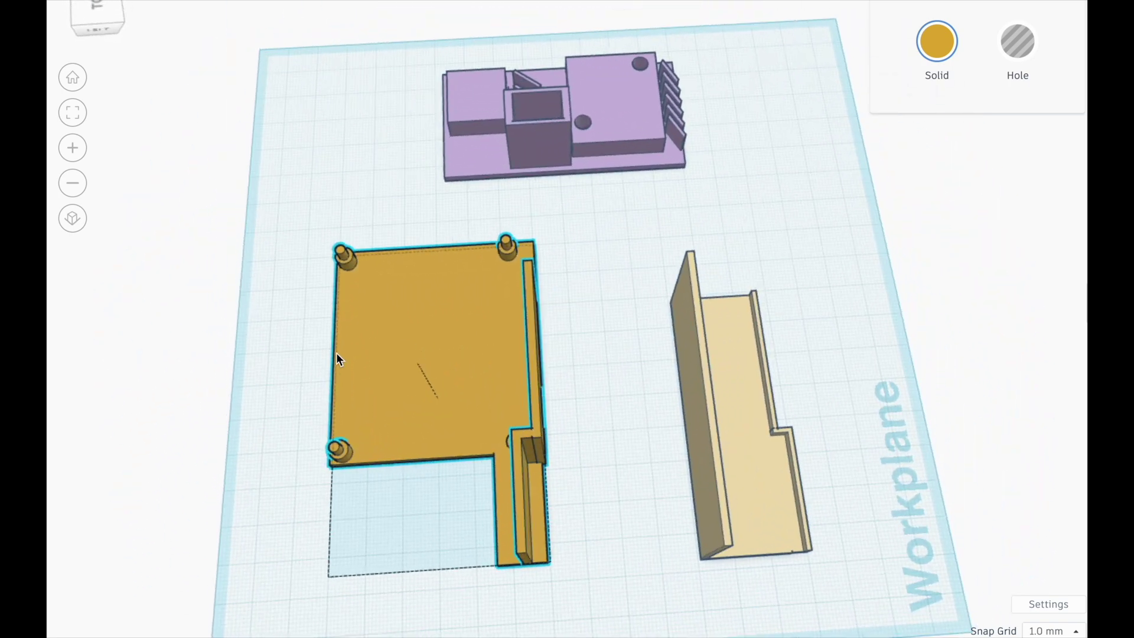
pyautogui.click(605, 440)
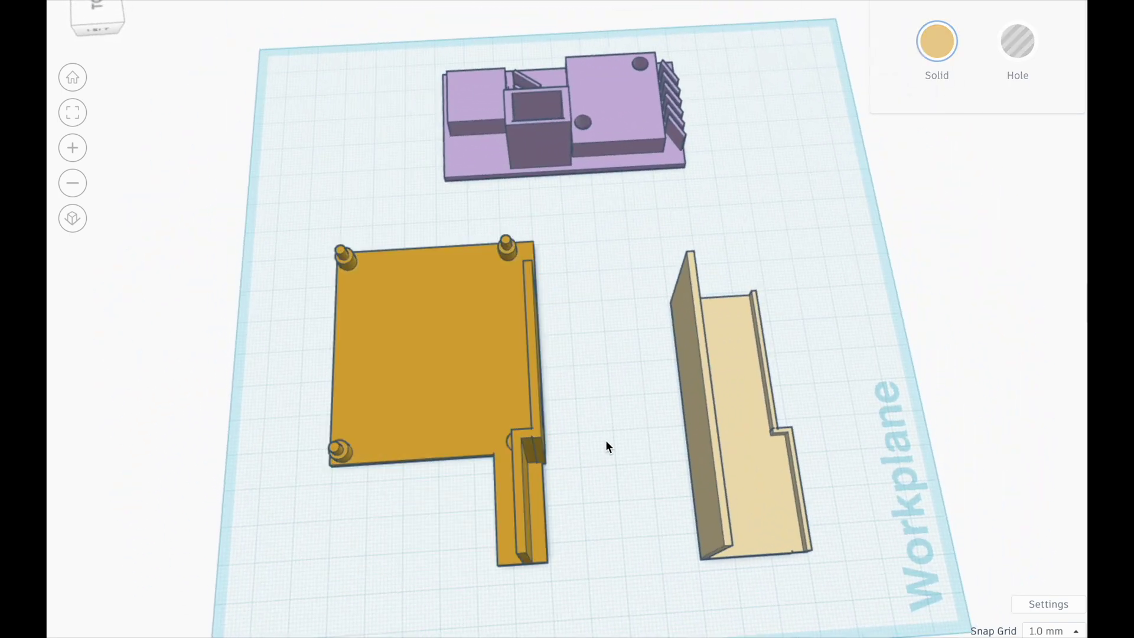
pyautogui.click(519, 554)
pyautogui.moveTo(518, 555); pyautogui.dragTo(517, 546, button='right')
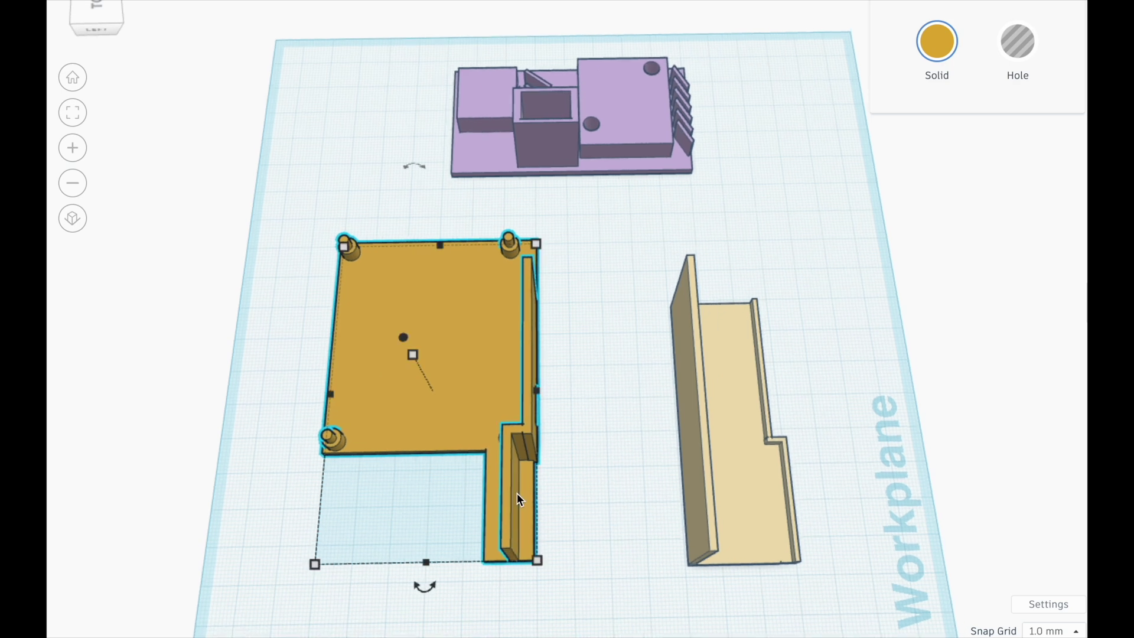
# Step: Rotate the beige tunnel bracket -180° so it shows as a narrow strip
pyautogui.click(600, 528)
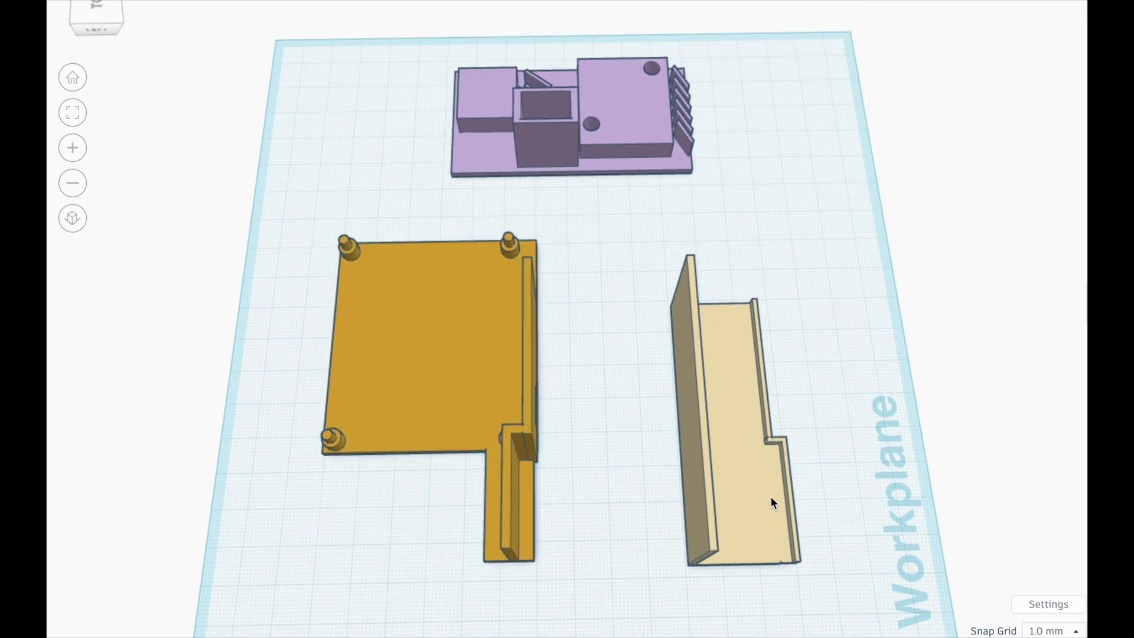
pyautogui.click(771, 496)
pyautogui.moveTo(750, 232); pyautogui.dragTo(650, 466)
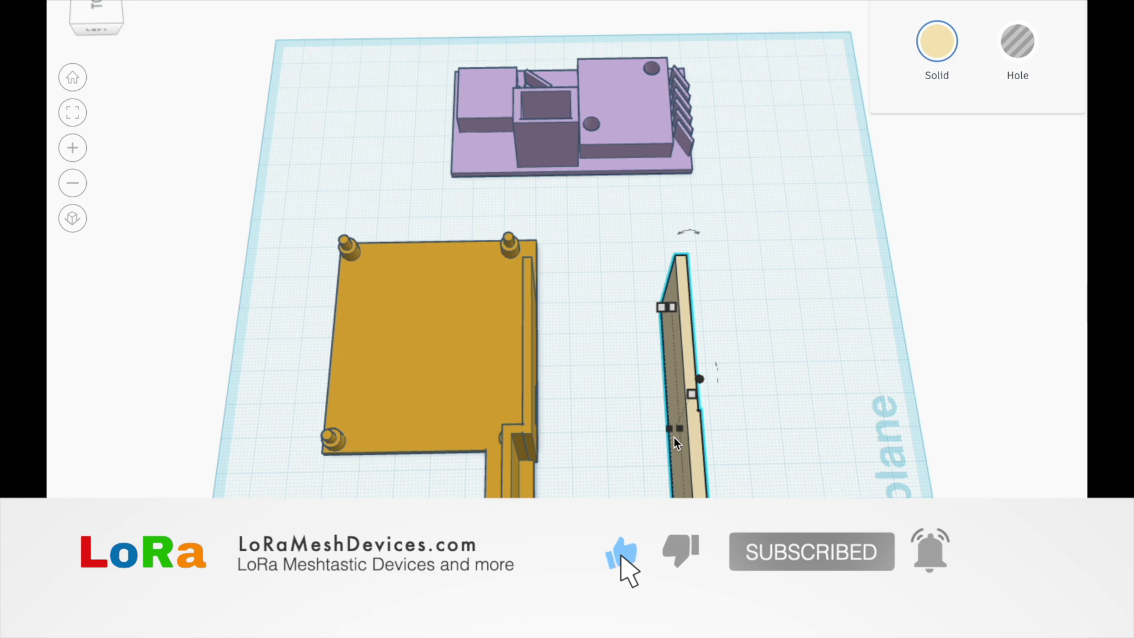
# Step: Finish flipping the beige bracket and slide it over the orange plate's narrow tab as an arch
pyautogui.hotkey('ctrl', 'z')
pyautogui.moveTo(813, 416); pyautogui.dragTo(612, 415)
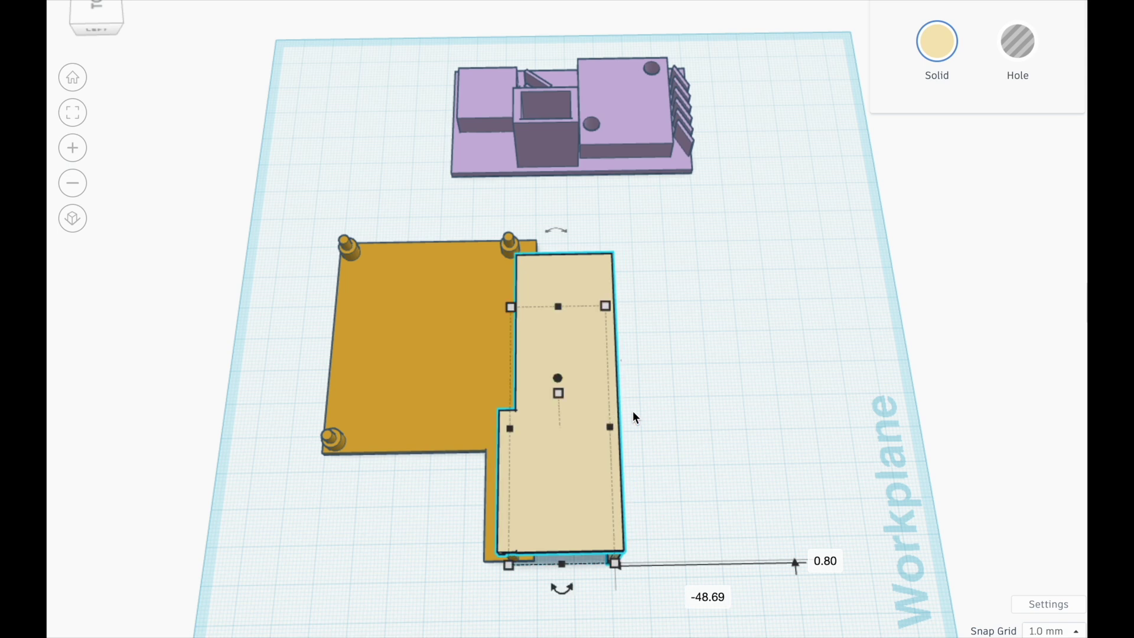
pyautogui.moveTo(633, 410); pyautogui.dragTo(708, 248, button='right')
pyautogui.moveTo(482, 304); pyautogui.dragTo(501, 292, button='right')
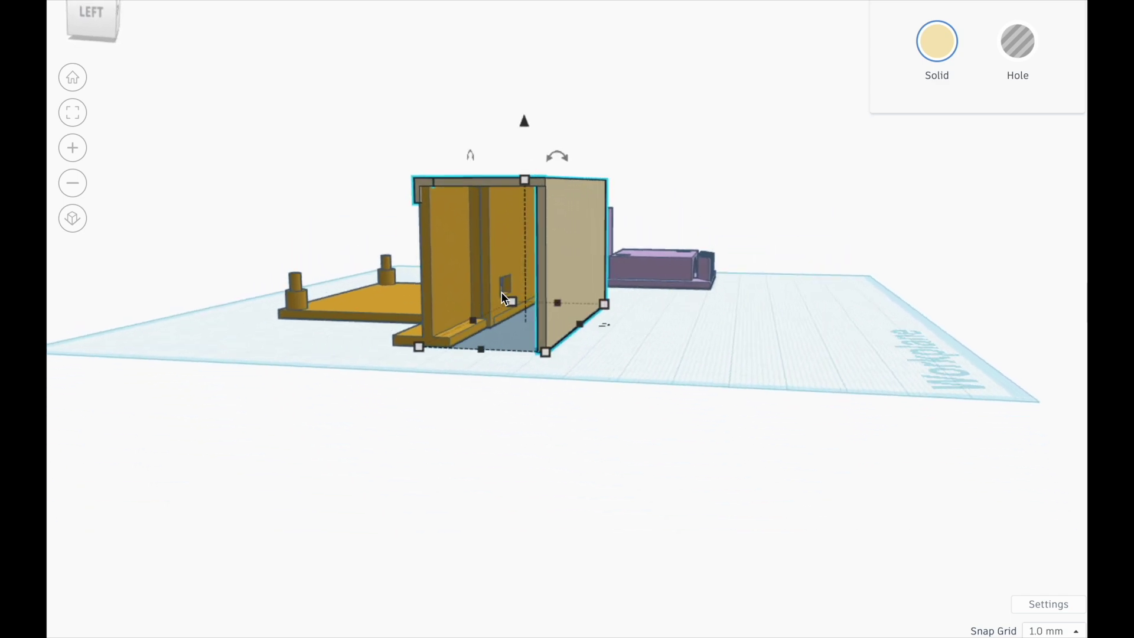
pyautogui.click(370, 337)
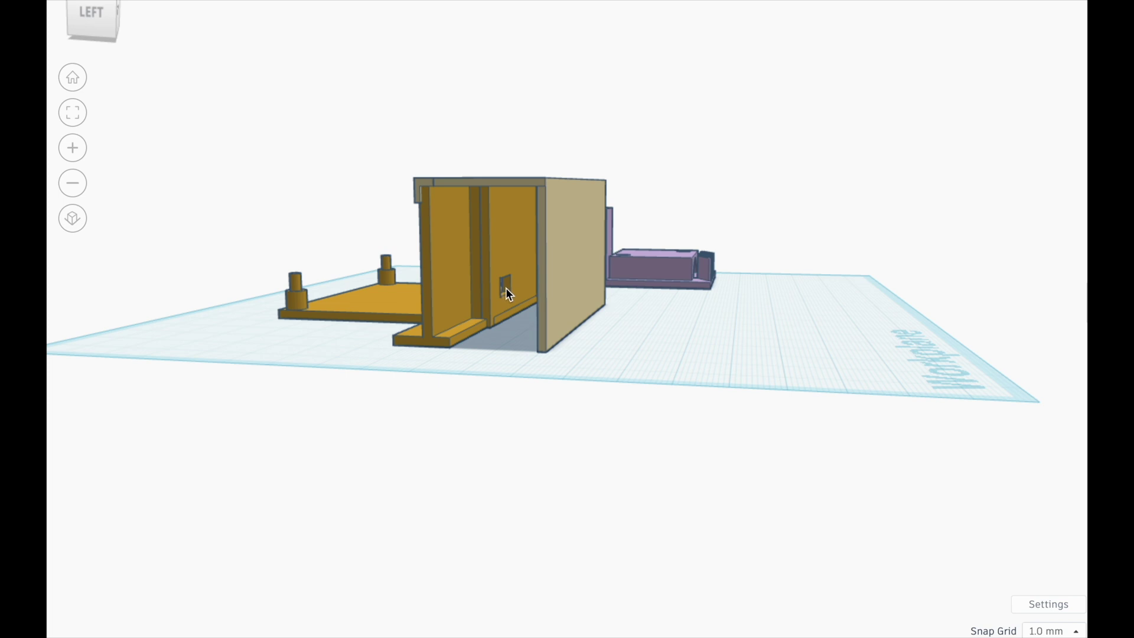
pyautogui.moveTo(496, 287); pyautogui.dragTo(540, 329, button='right')
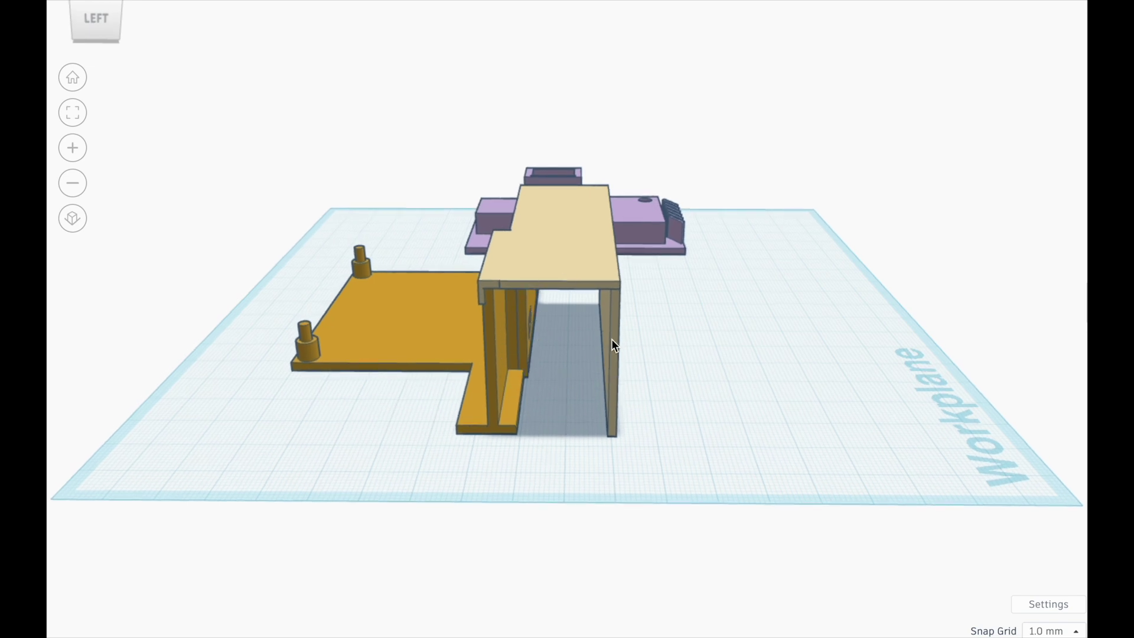
pyautogui.moveTo(545, 376); pyautogui.dragTo(330, 399, button='right')
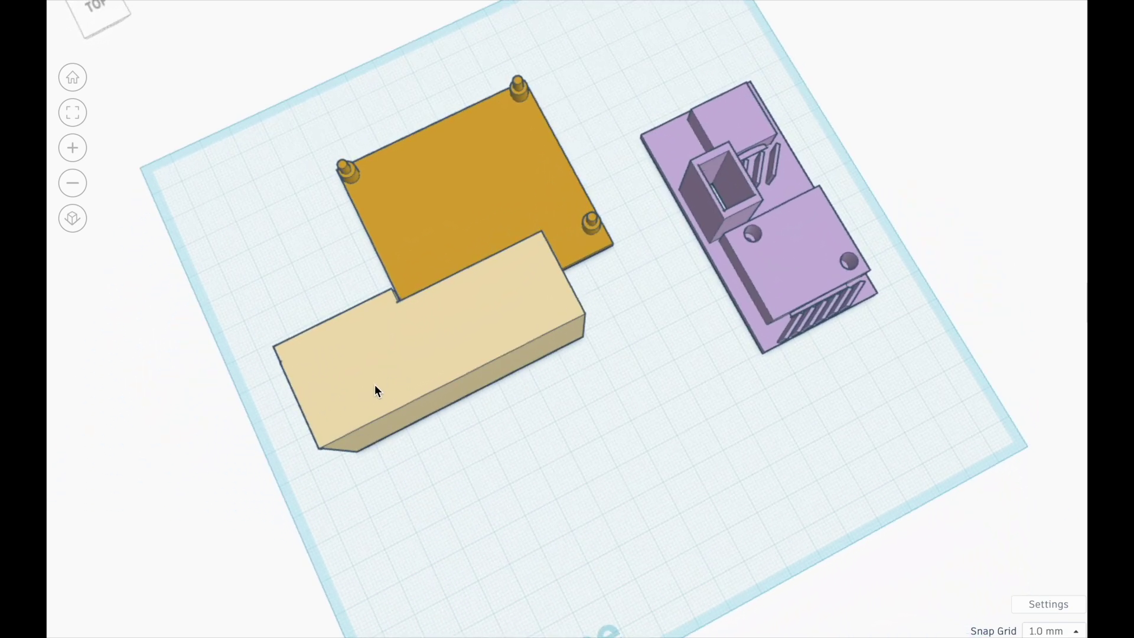
pyautogui.moveTo(579, 300); pyautogui.dragTo(560, 273, button='right')
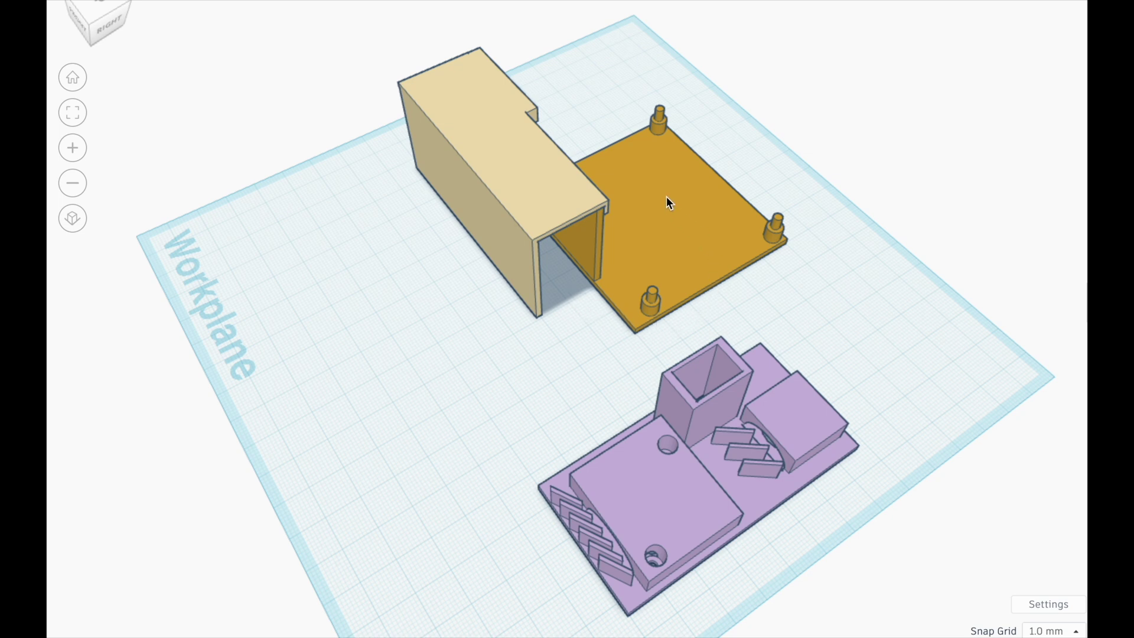
pyautogui.moveTo(648, 173); pyautogui.dragTo(415, 407, button='right')
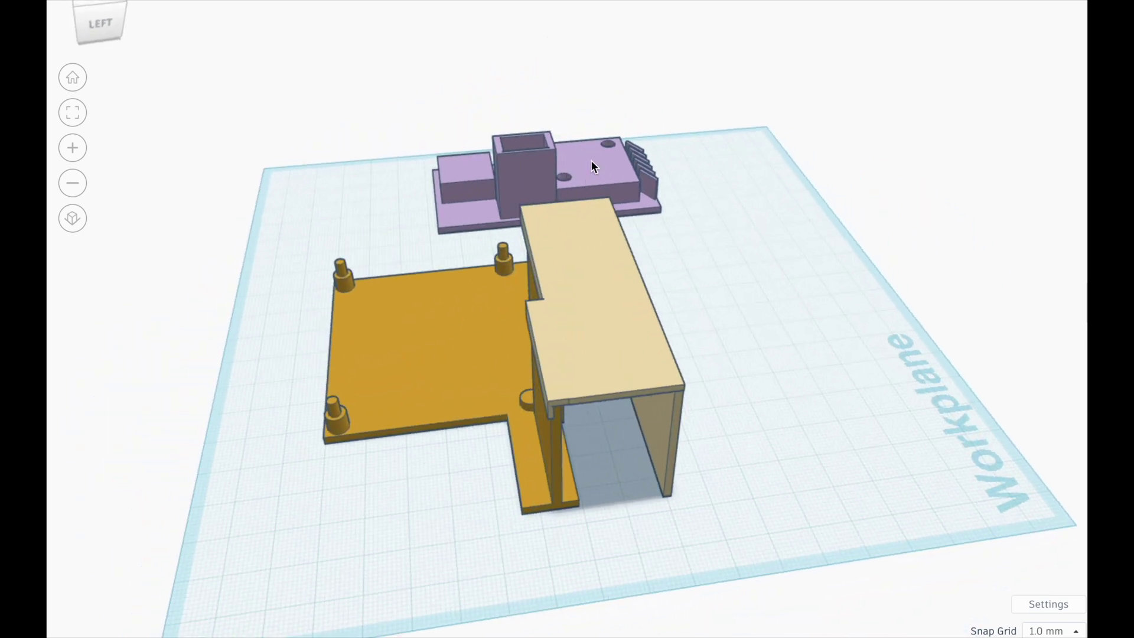
# Step: Move the purple vent part in front of the orange plate, spin it 180° and tip it 90° upright
pyautogui.moveTo(588, 167); pyautogui.dragTo(590, 494)
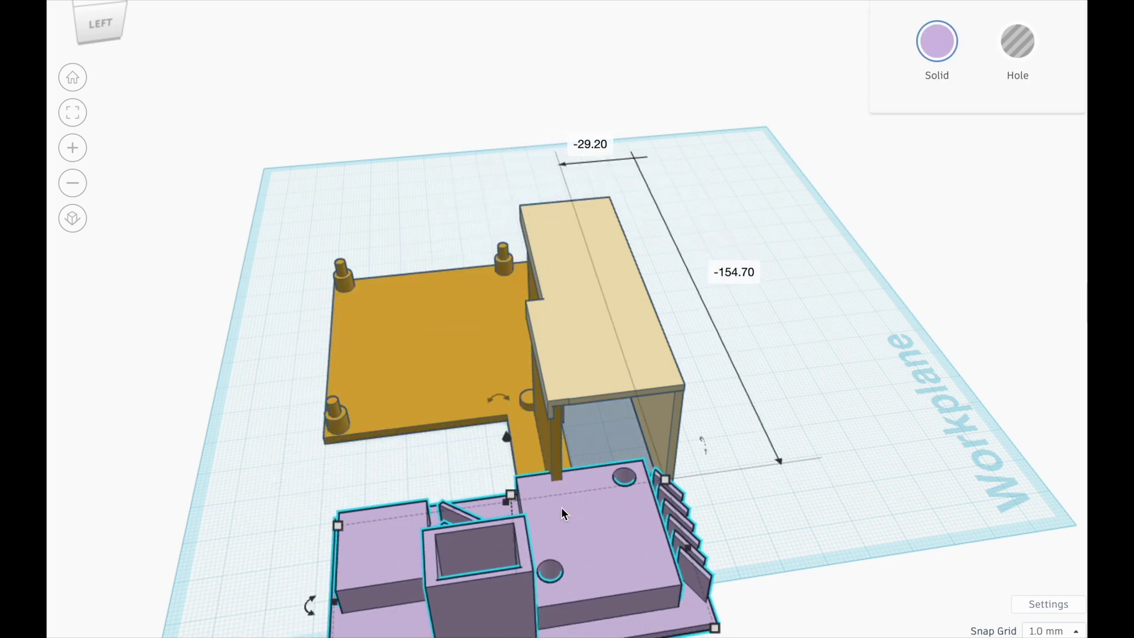
pyautogui.moveTo(731, 470); pyautogui.dragTo(551, 511, button='right')
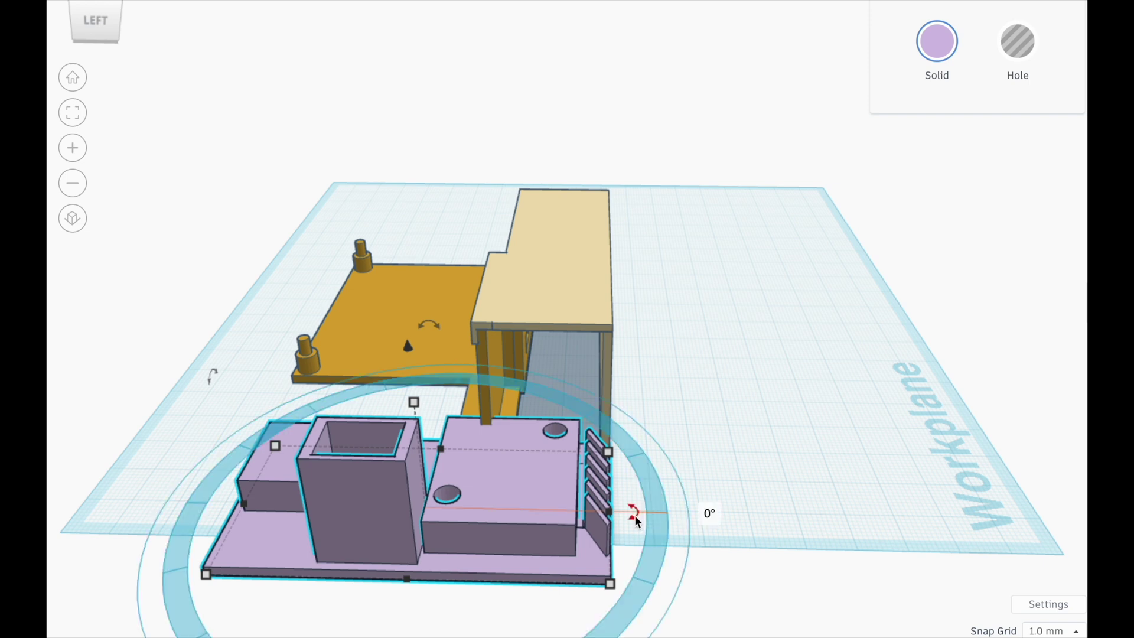
pyautogui.moveTo(633, 511); pyautogui.dragTo(165, 507)
pyautogui.moveTo(587, 420); pyautogui.dragTo(360, 437, button='right')
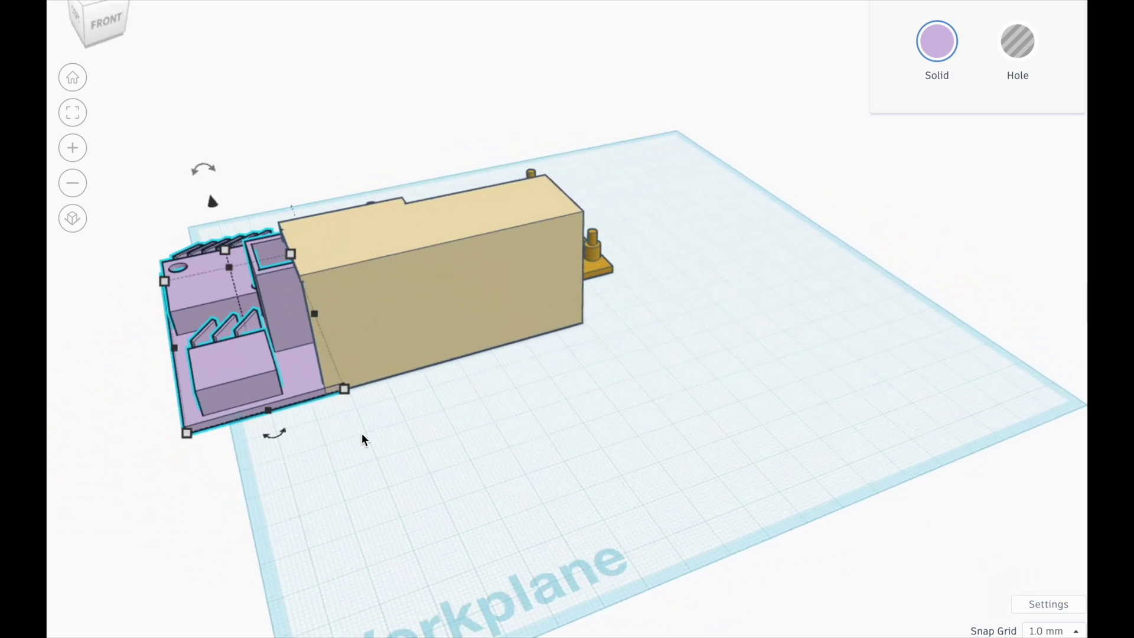
pyautogui.moveTo(191, 167); pyautogui.dragTo(142, 248)
pyautogui.moveTo(504, 319); pyautogui.dragTo(791, 390, button='right')
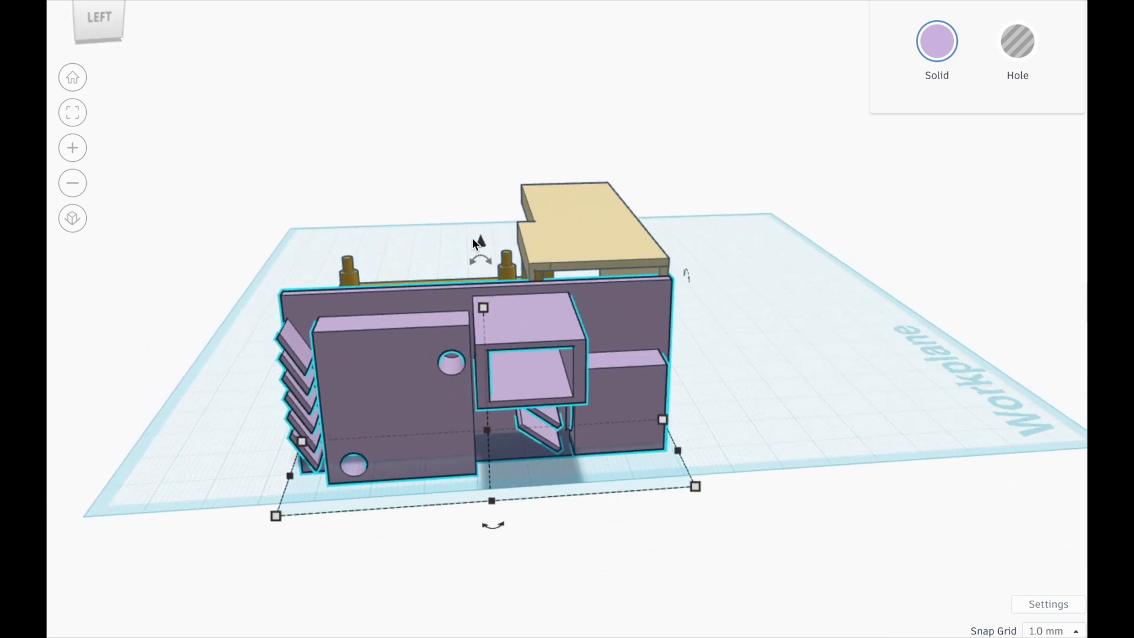
# Step: Raise the upright purple vent part to 3.00 mm so it caps the tan arch's open end
pyautogui.moveTo(482, 240); pyautogui.dragTo(480, 228)
pyautogui.moveTo(489, 239); pyautogui.dragTo(751, 265, button='right')
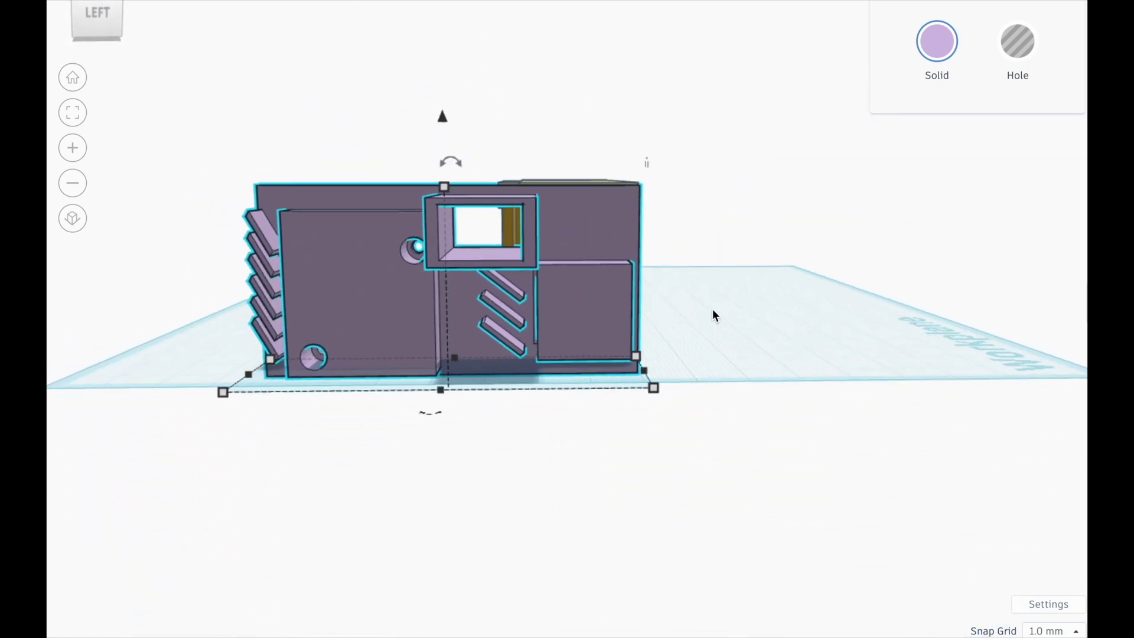
pyautogui.moveTo(513, 318); pyautogui.dragTo(625, 340, button='right')
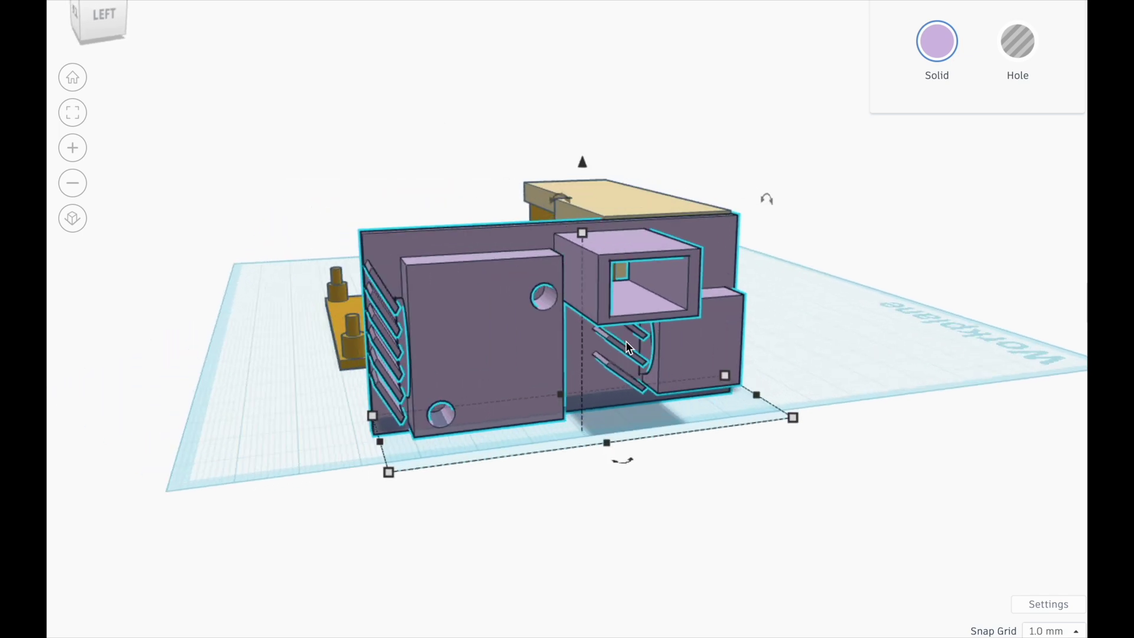
pyautogui.moveTo(720, 356); pyautogui.dragTo(540, 279, button='right')
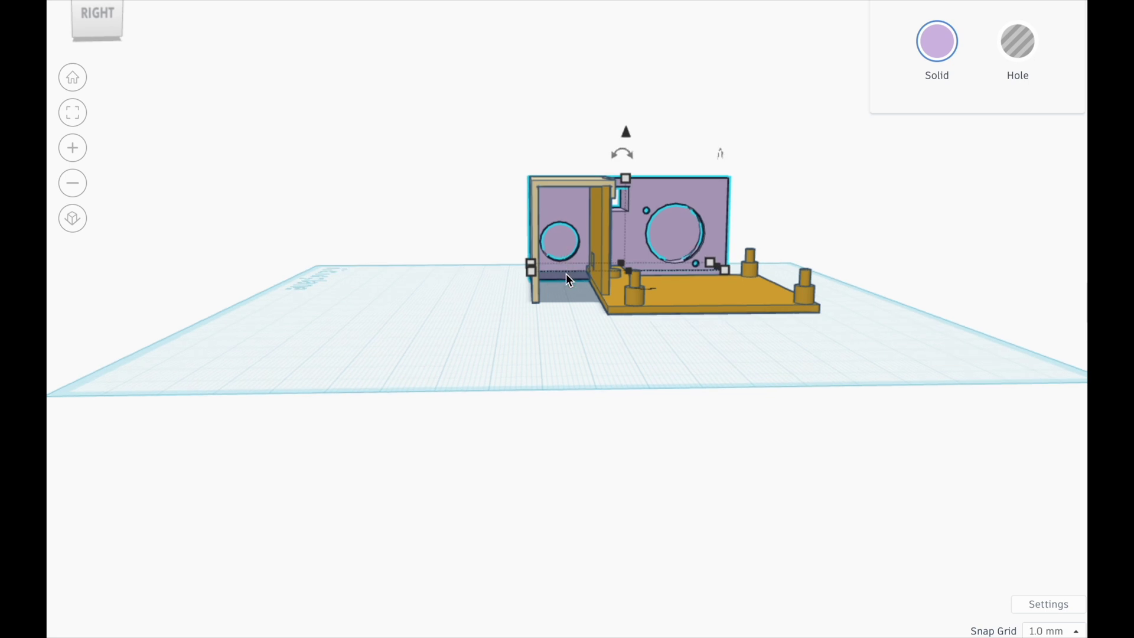
pyautogui.moveTo(569, 272)
pyautogui.mouseDown(button='right')
pyautogui.moveTo(584, 380)
pyautogui.moveTo(571, 274)
pyautogui.mouseUp(button='right')
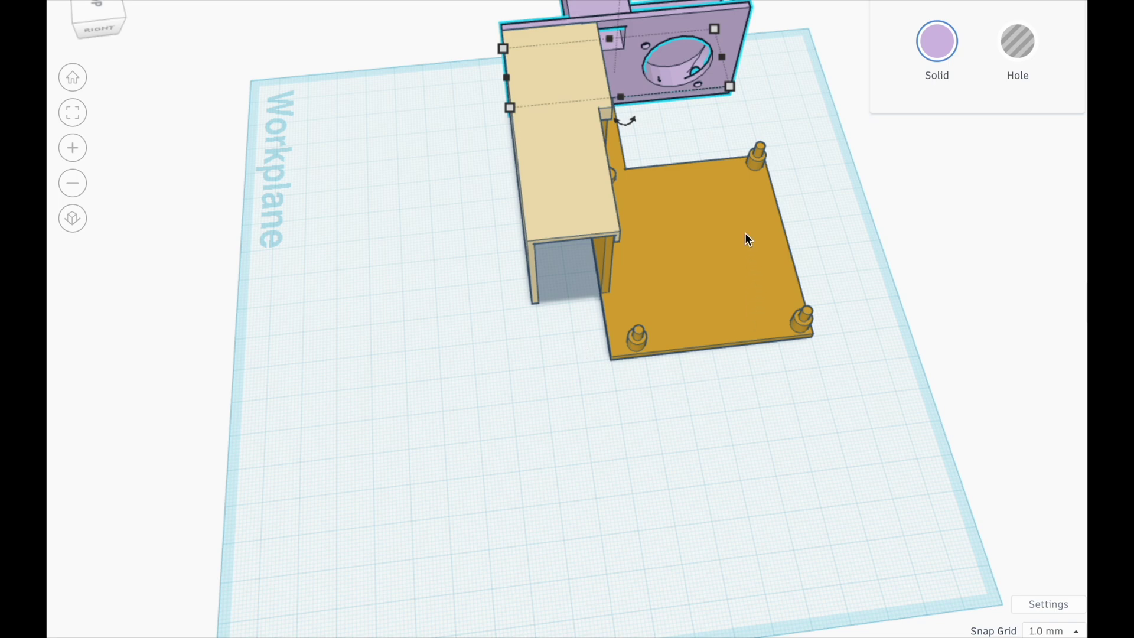
pyautogui.moveTo(744, 238); pyautogui.dragTo(203, 274, button='right')
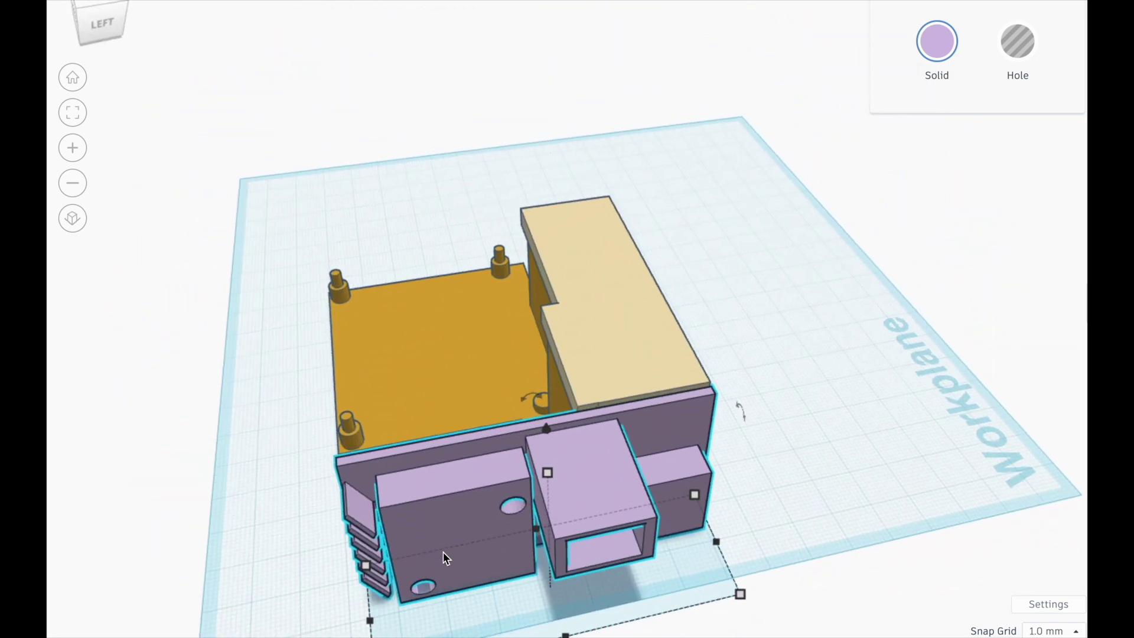
pyautogui.moveTo(475, 528); pyautogui.dragTo(489, 472, button='right')
pyautogui.scroll(-5, 658, 377)
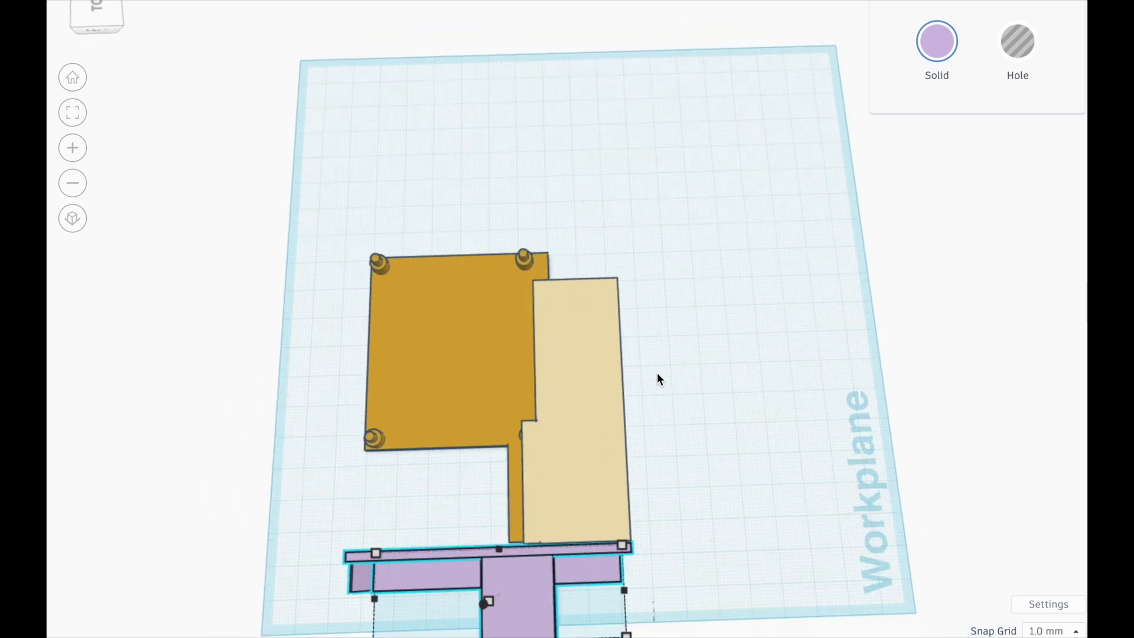
pyautogui.moveTo(658, 466)
pyautogui.mouseDown(button='right')
pyautogui.moveTo(656, 440)
pyautogui.moveTo(640, 476)
pyautogui.mouseUp(button='right')
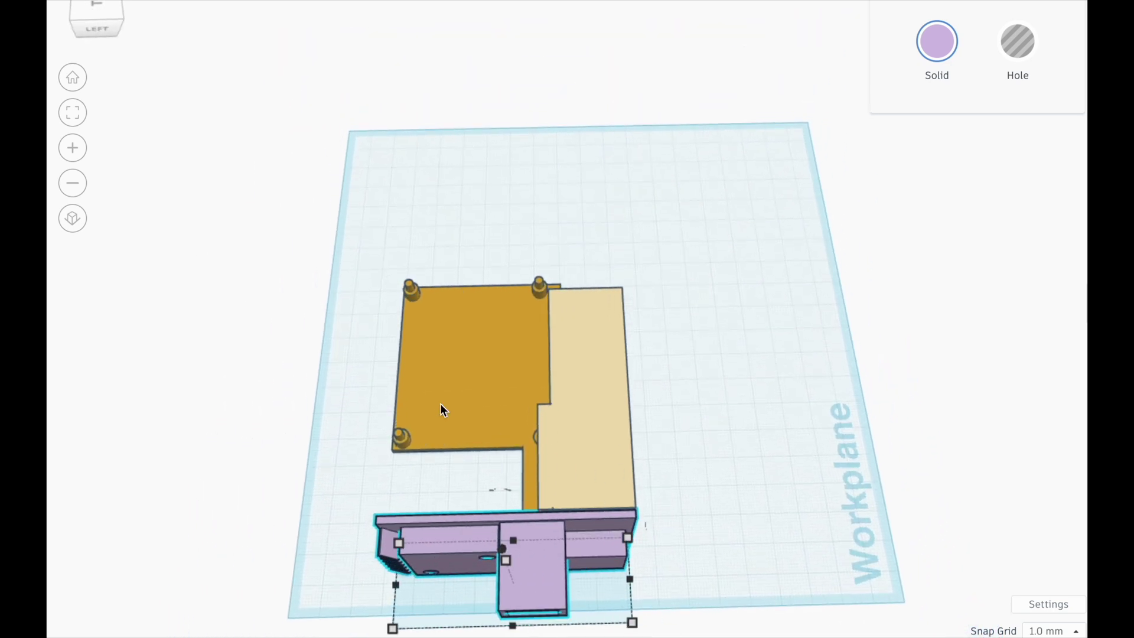
pyautogui.click(74, 79)
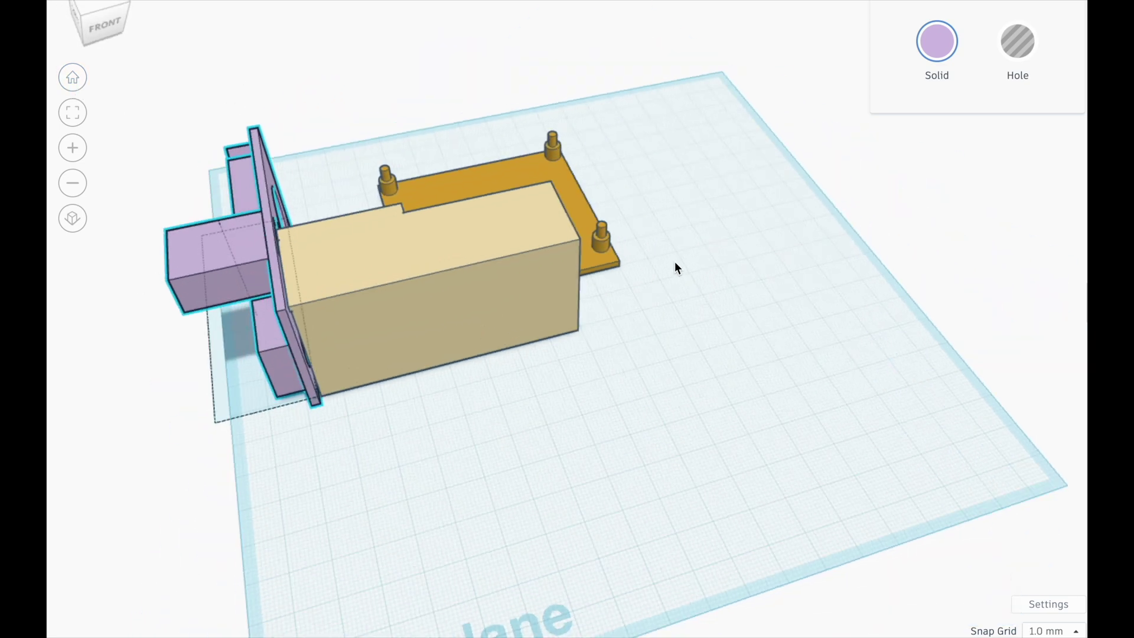
pyautogui.moveTo(678, 268); pyautogui.dragTo(515, 483, button='right')
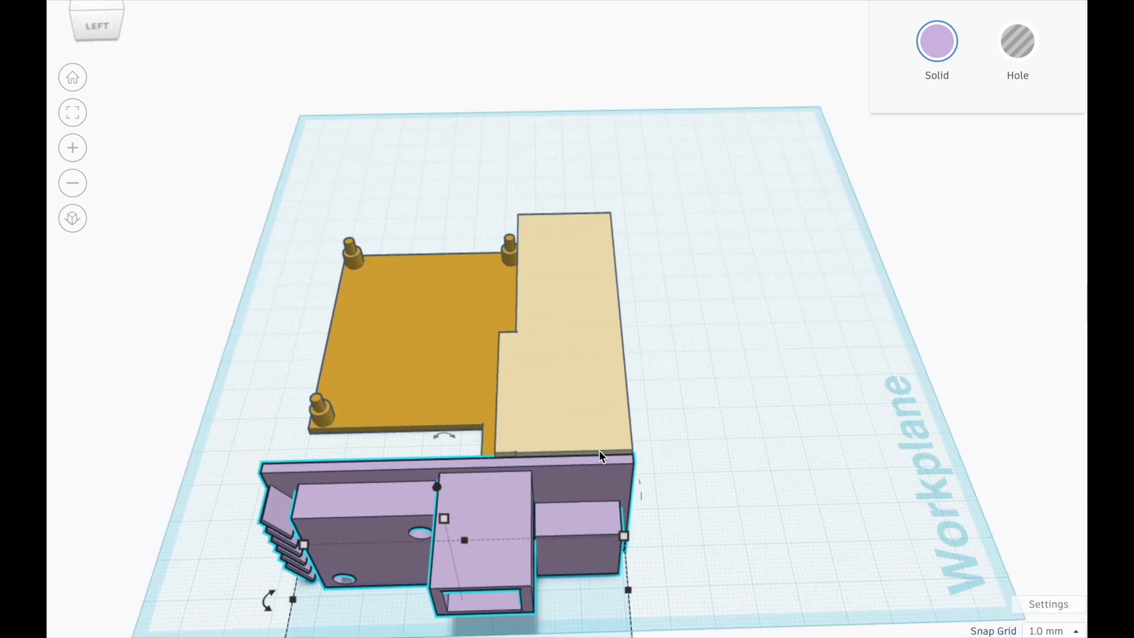
pyautogui.scroll(-5, 705, 425)
pyautogui.moveTo(704, 424); pyautogui.dragTo(699, 454, button='right')
pyautogui.click(701, 418)
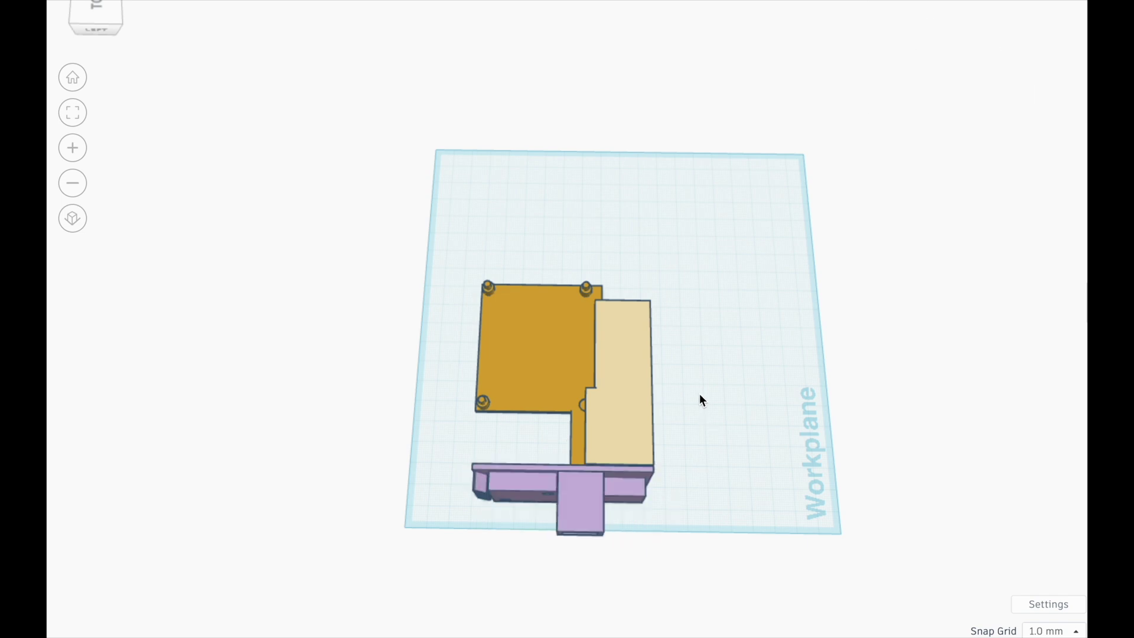